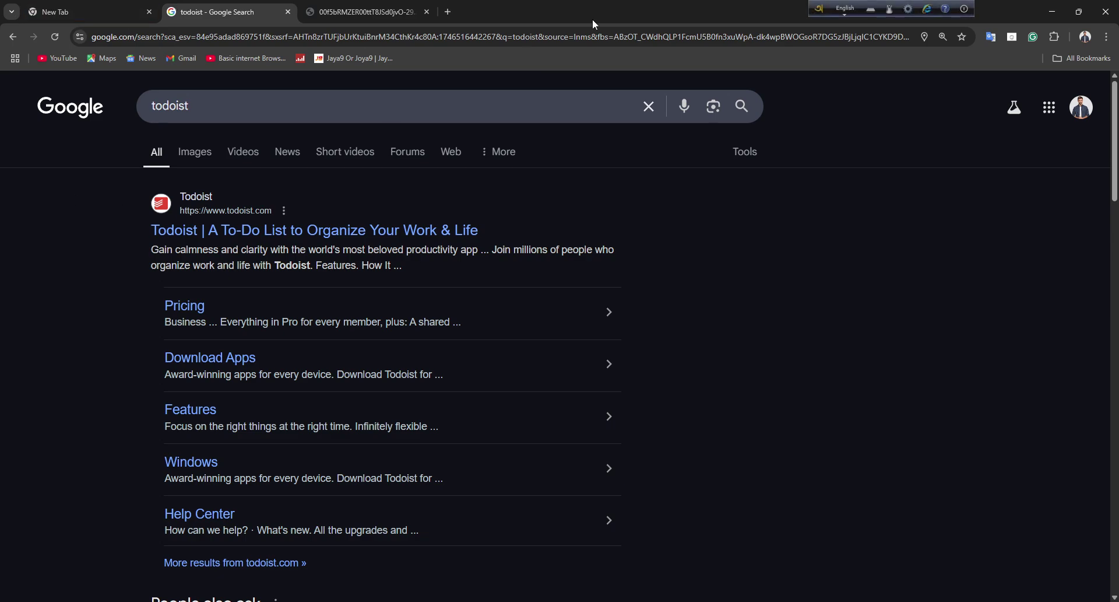
Open the official Todoist website from the search results and go to its free sign-up page.
click(283, 210)
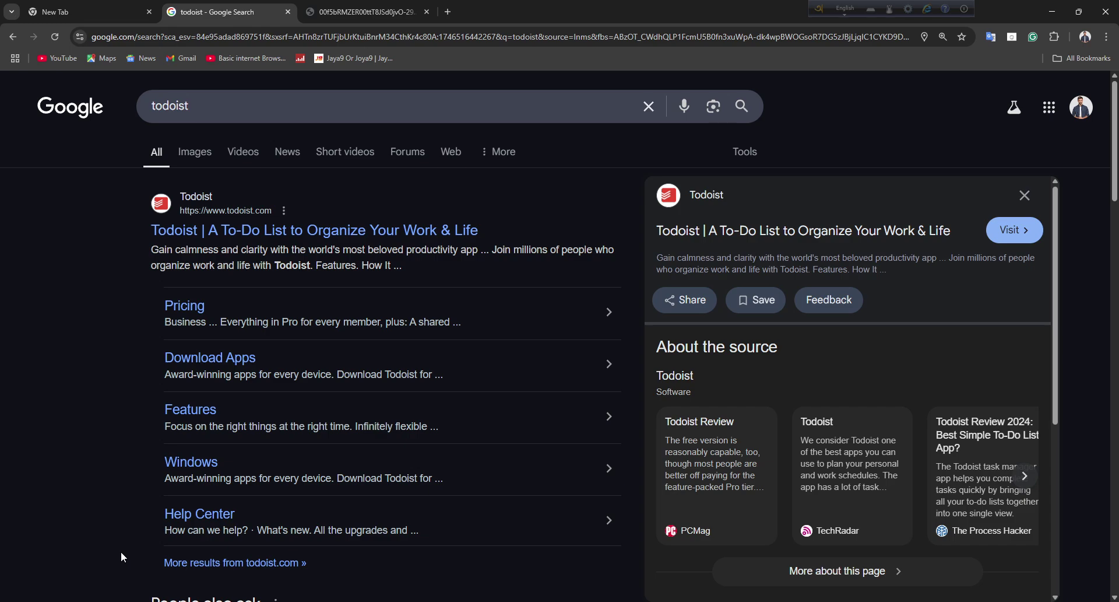
click(1025, 195)
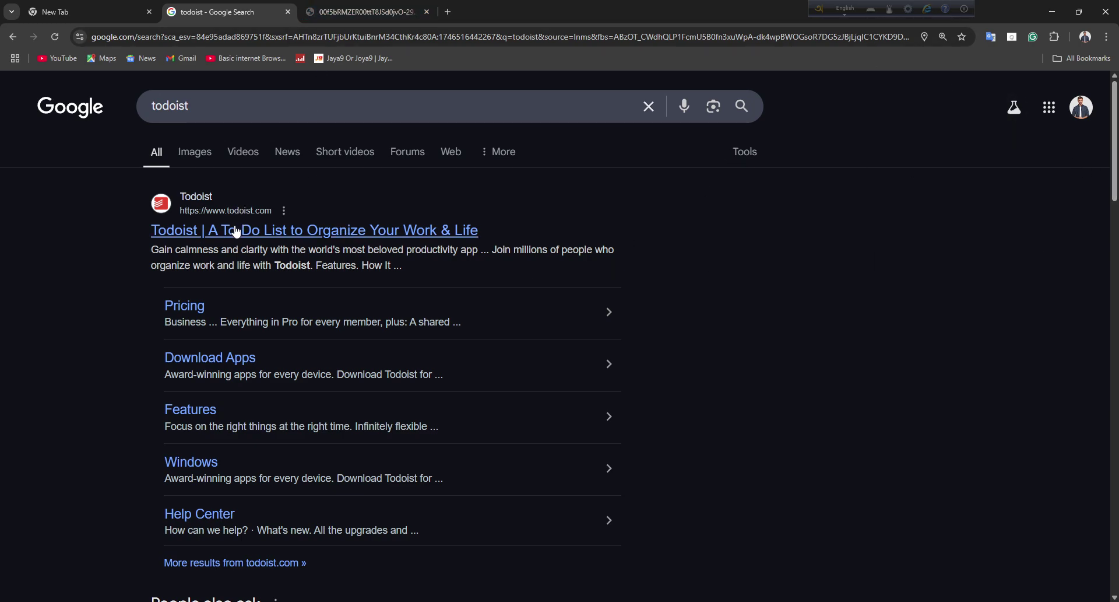
click(210, 241)
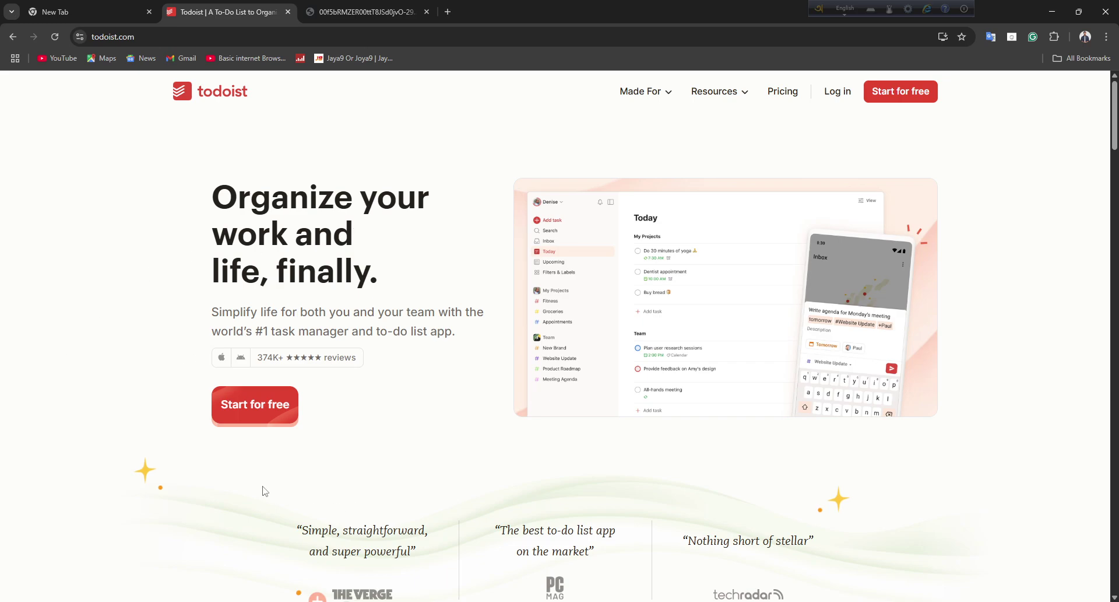
click(259, 417)
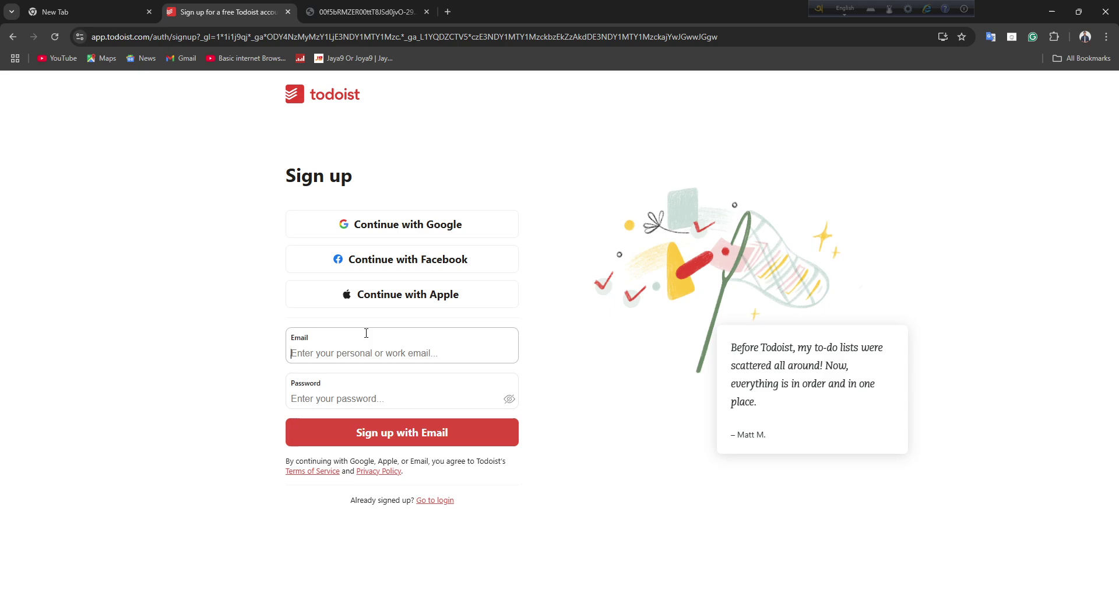
Sign up for Todoist with the existing Google account and approve sharing its profile details.
click(355, 396)
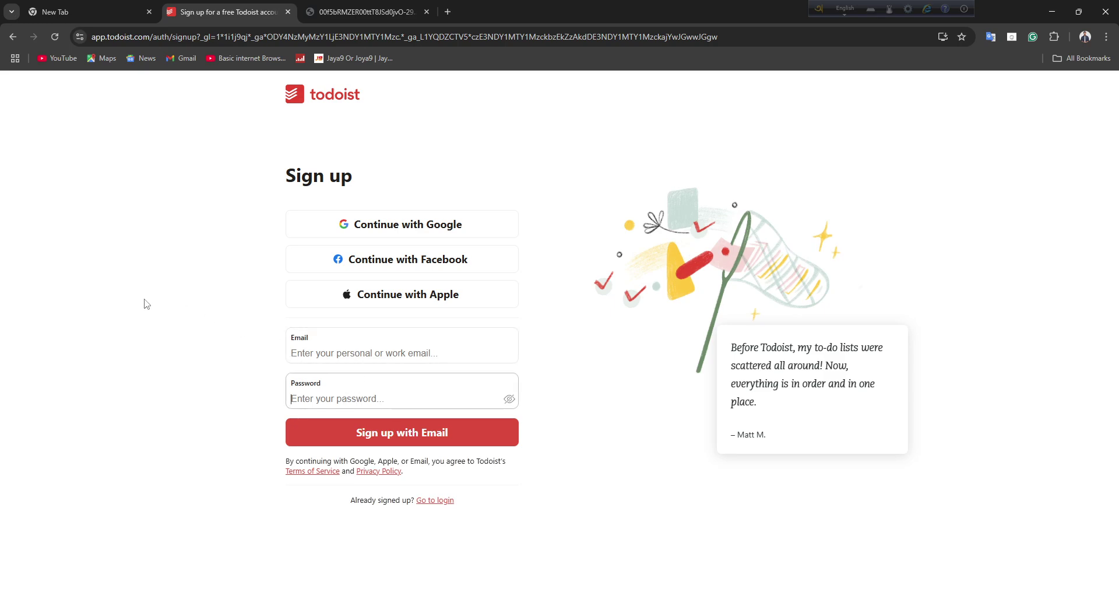
click(164, 328)
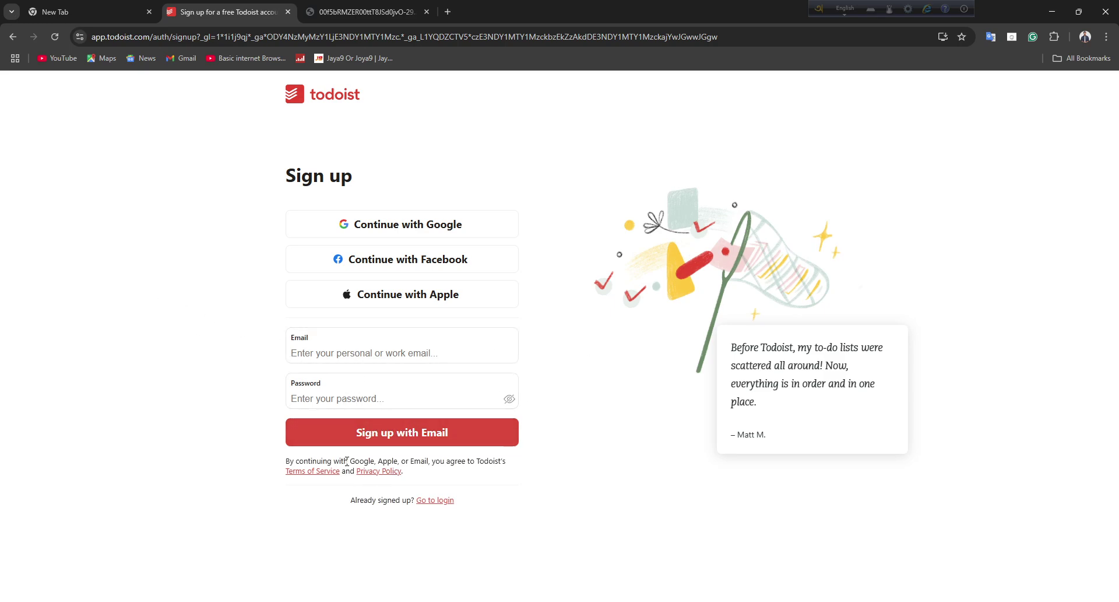
click(441, 232)
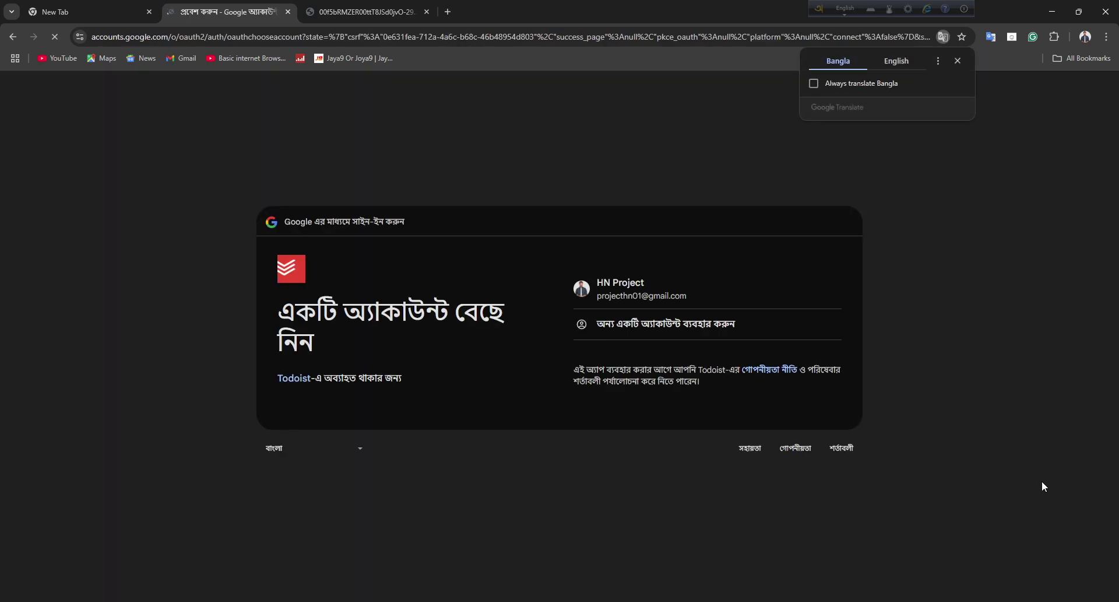
click(722, 281)
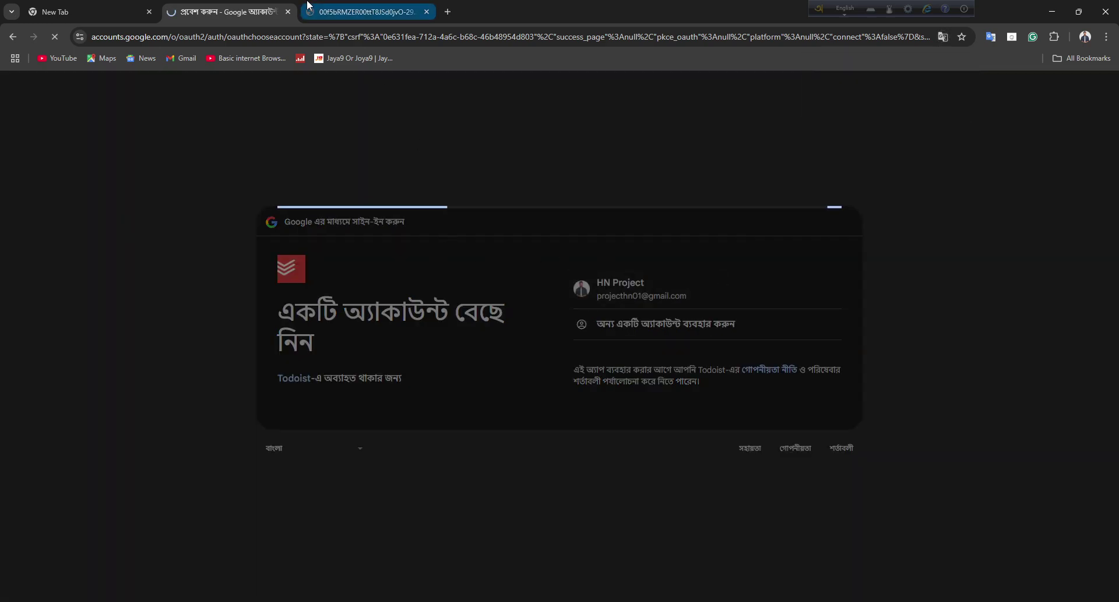
click(387, 12)
click(256, 7)
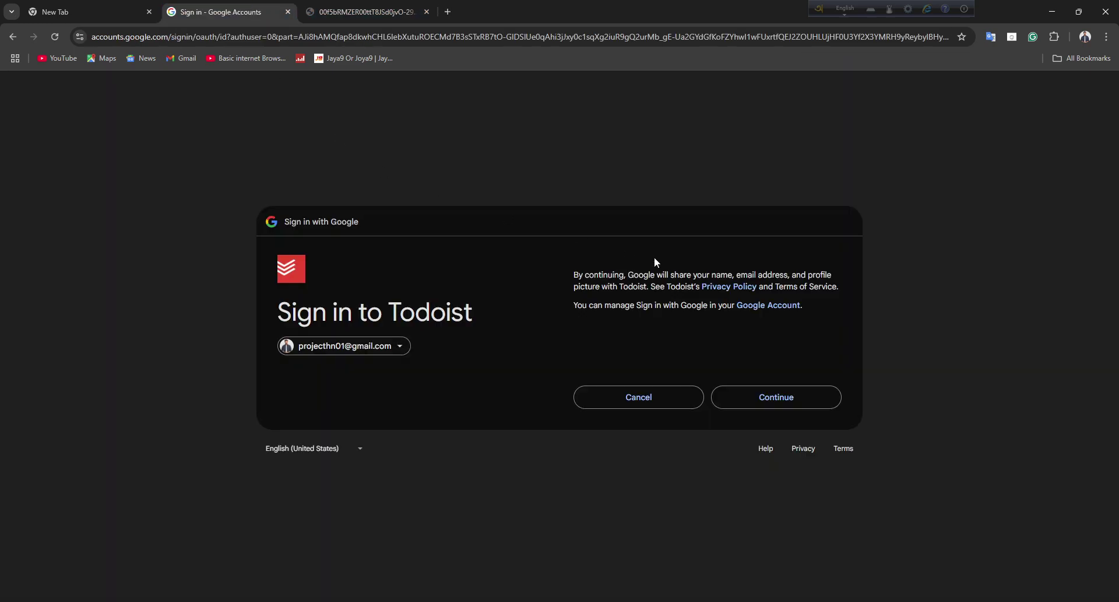
click(745, 395)
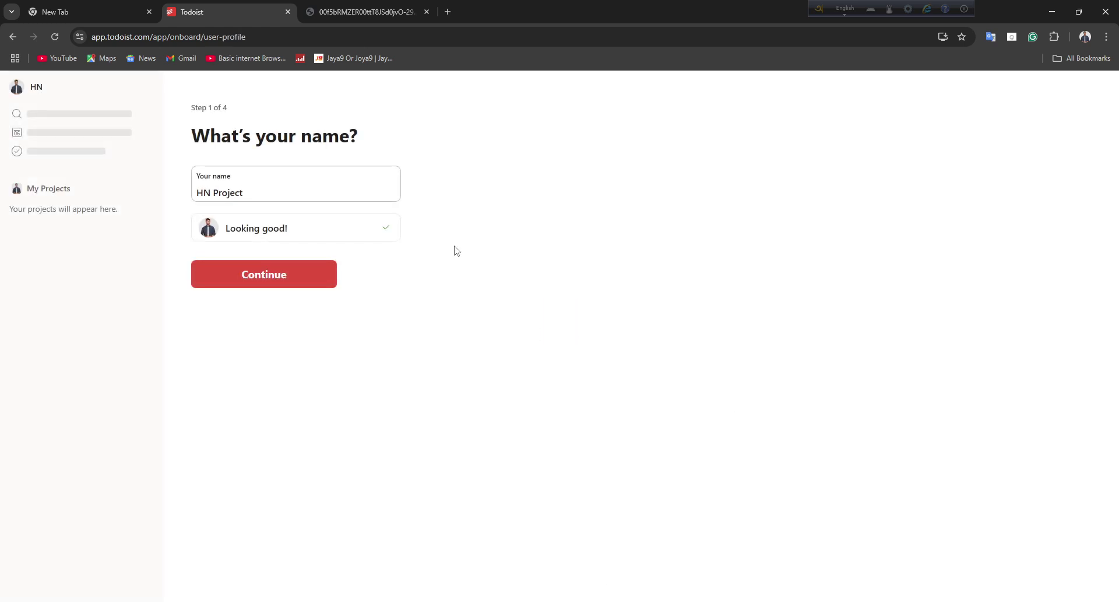
Accept the prefilled profile name and choose "For myself" as the planned use of Todoist.
drag(232, 185, 166, 123)
click(280, 275)
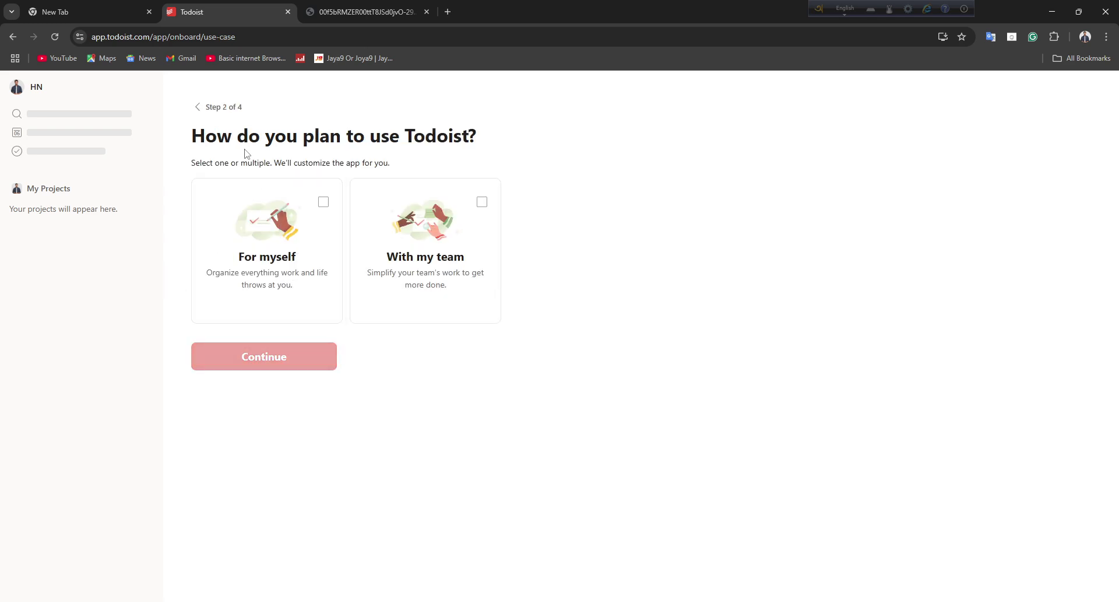
drag(189, 140, 470, 81)
click(261, 240)
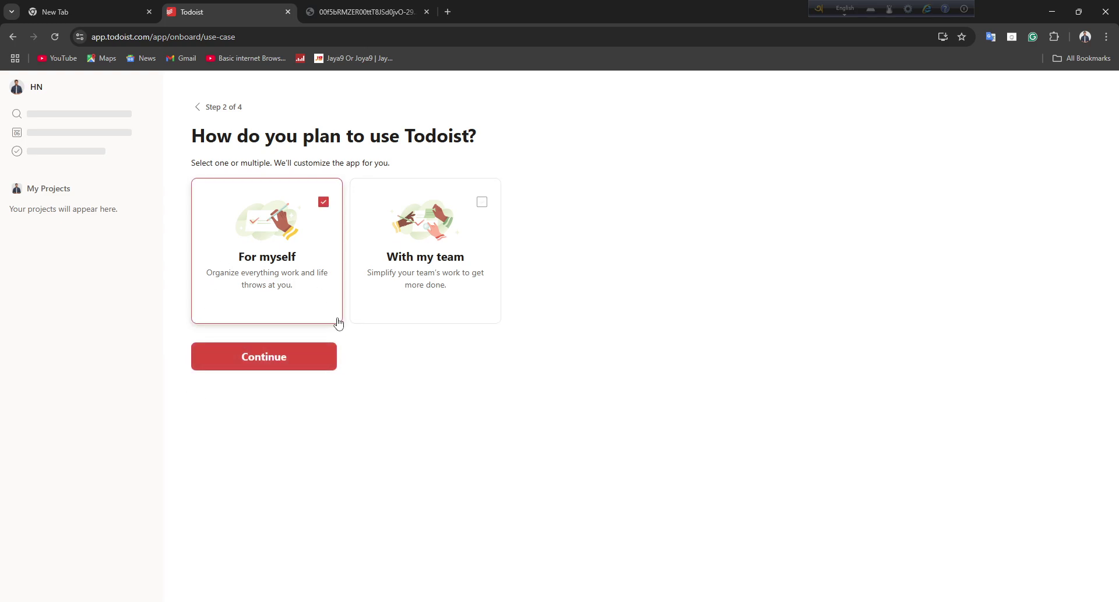
click(318, 363)
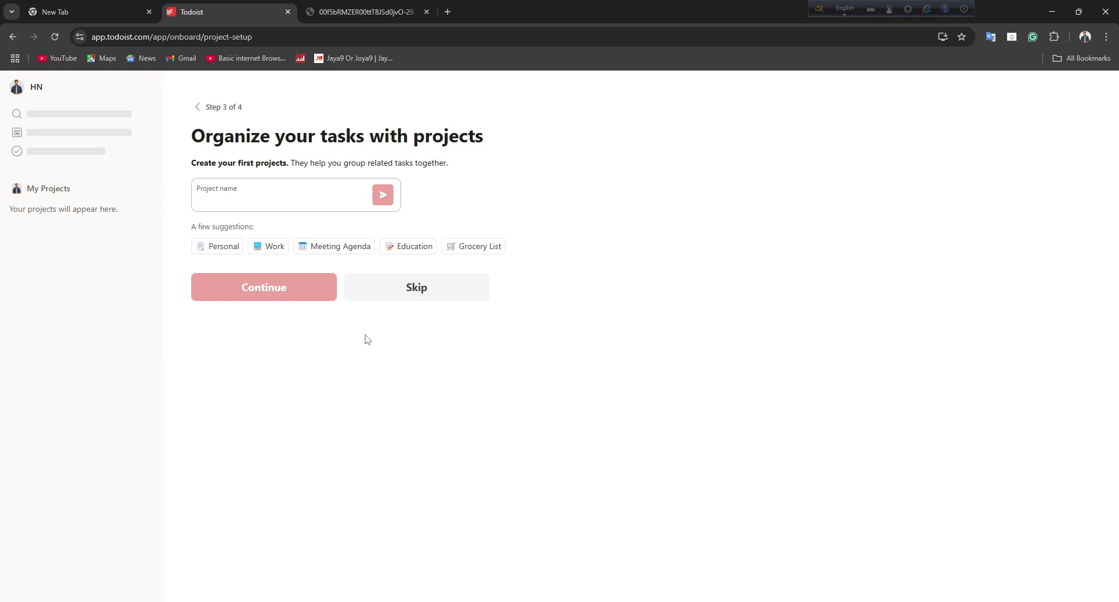
Create a project named "Hn project" plus the suggested Personal and Work projects, and finish onboarding without a first task.
drag(265, 191, 190, 161)
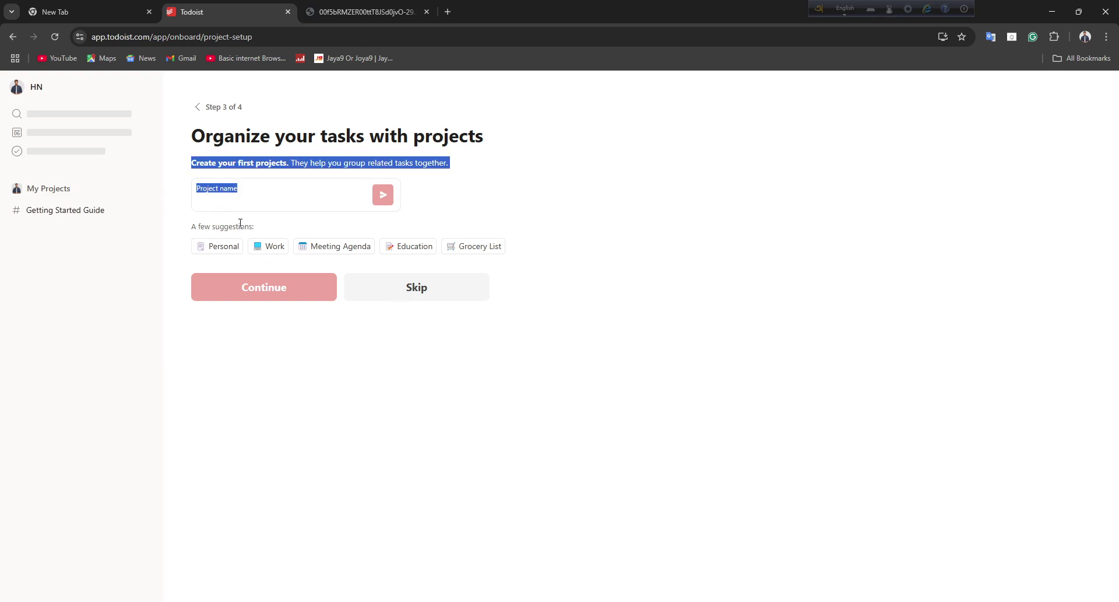
click(243, 197)
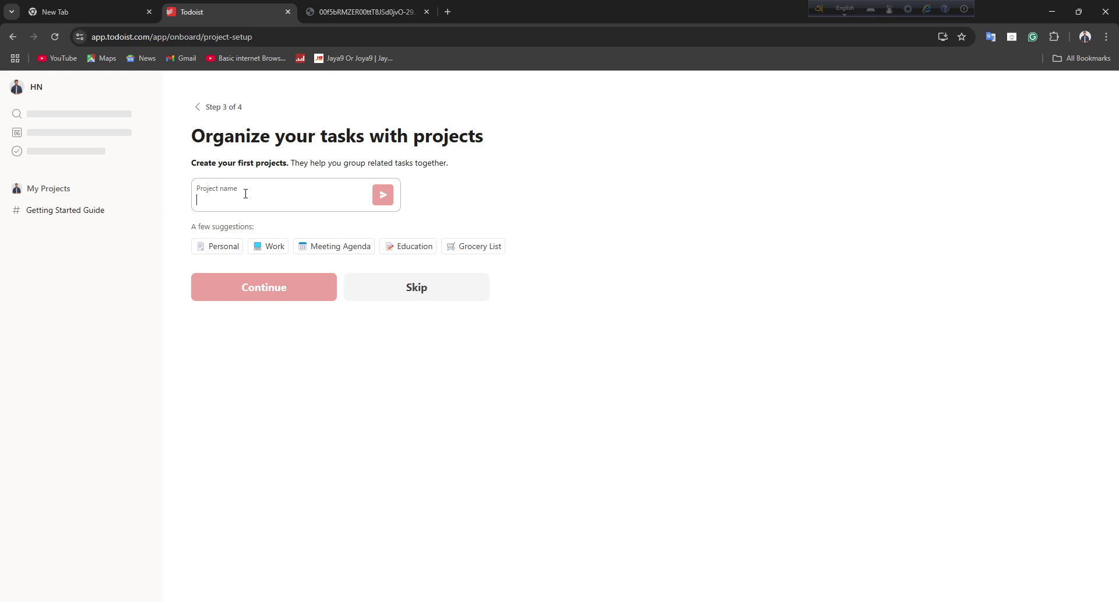
text(Hn project)
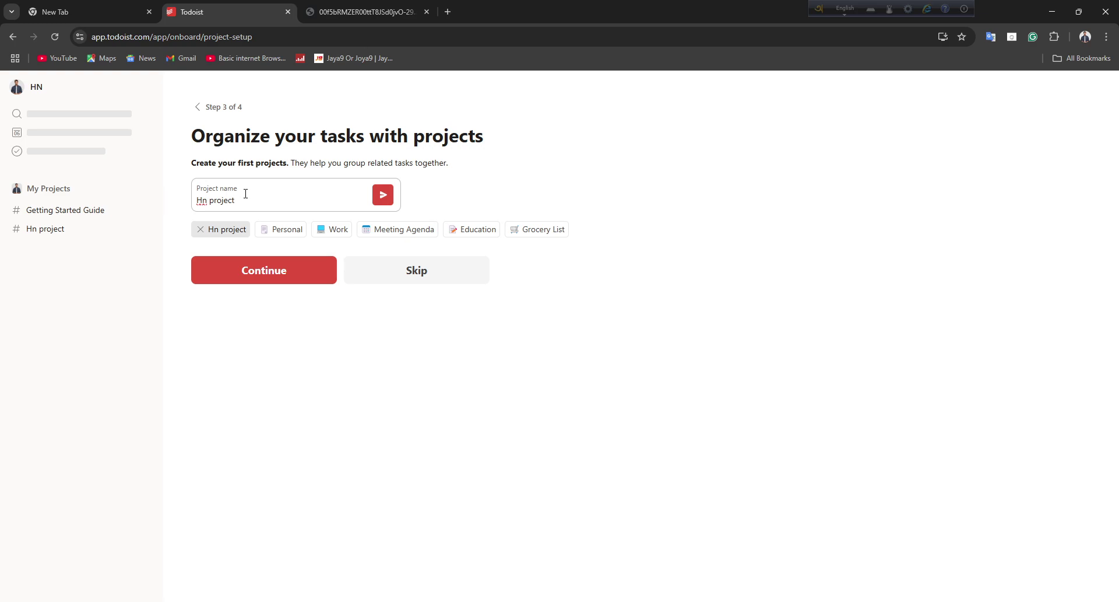
click(284, 242)
click(286, 229)
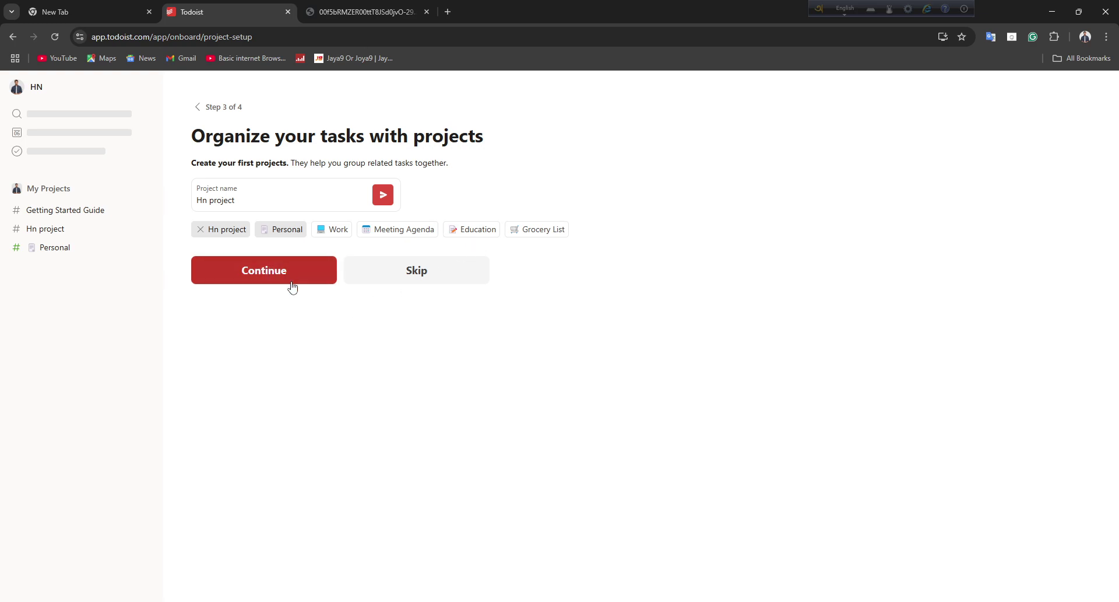
click(340, 230)
click(248, 285)
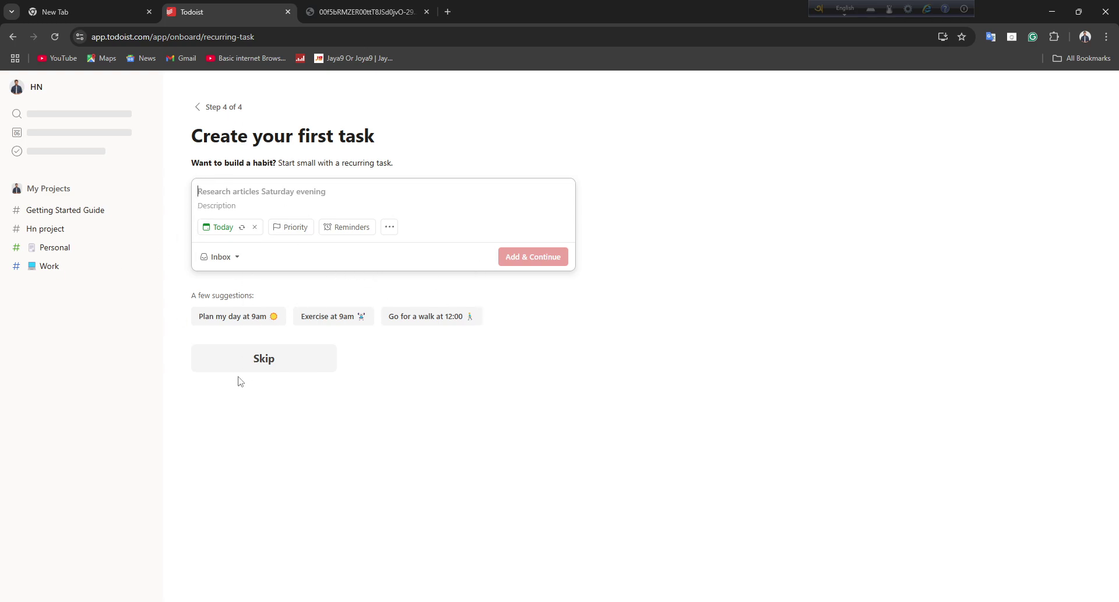
click(274, 354)
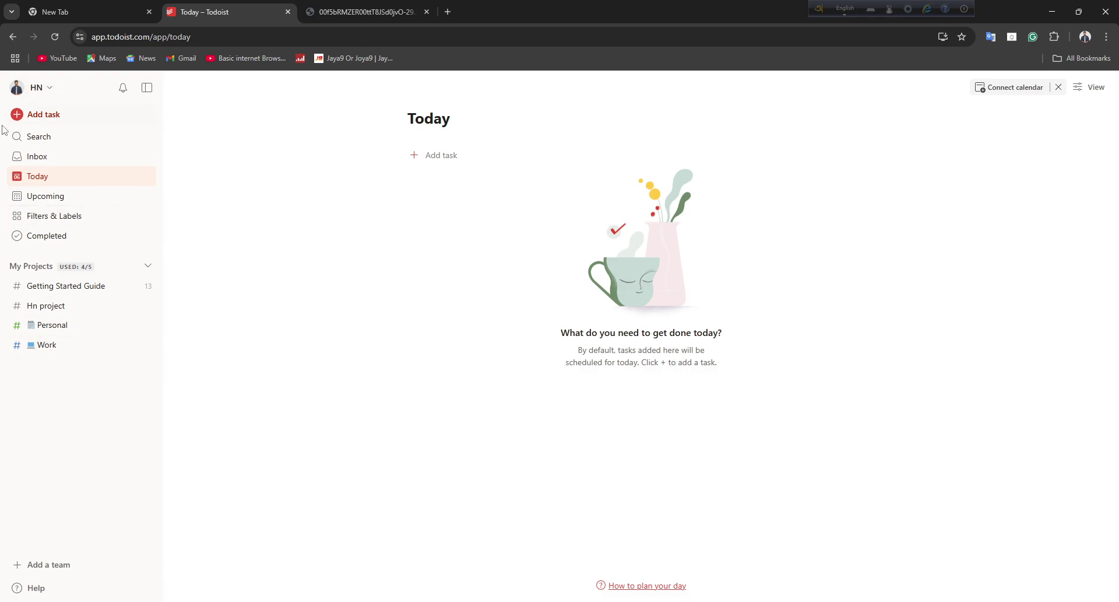
Look through Search, Upcoming, Filters & Labels, Completed and the Getting Started Guide project.
click(55, 139)
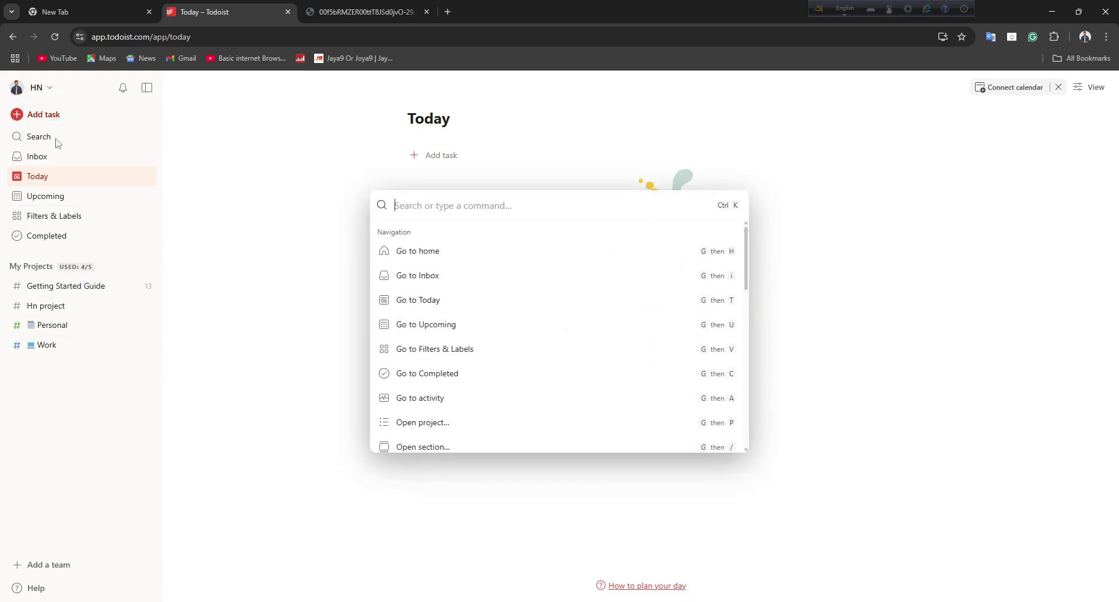
click(779, 222)
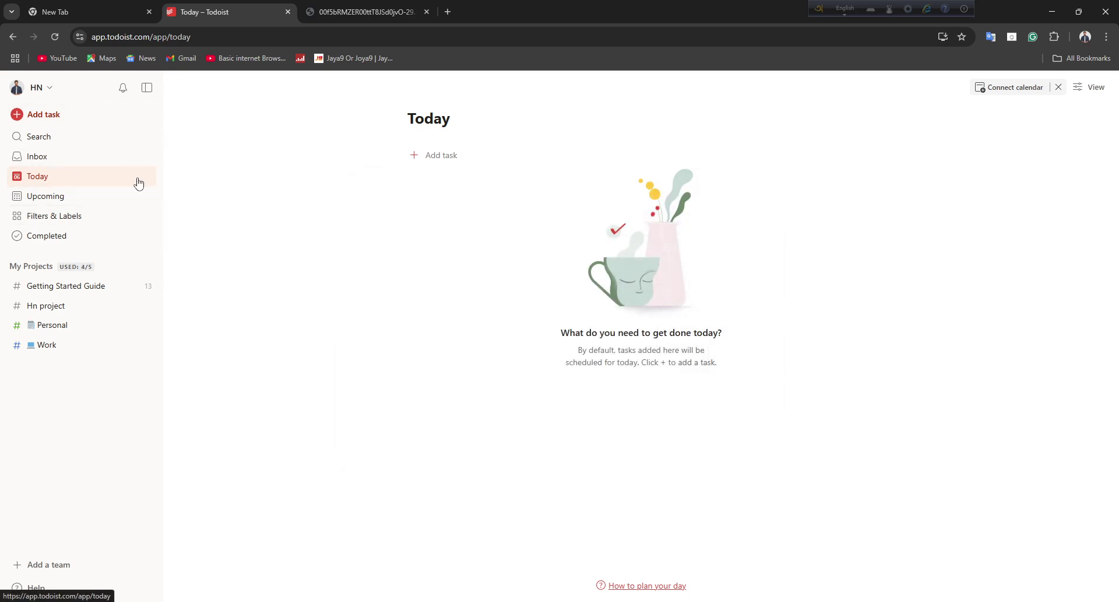
click(79, 196)
click(83, 285)
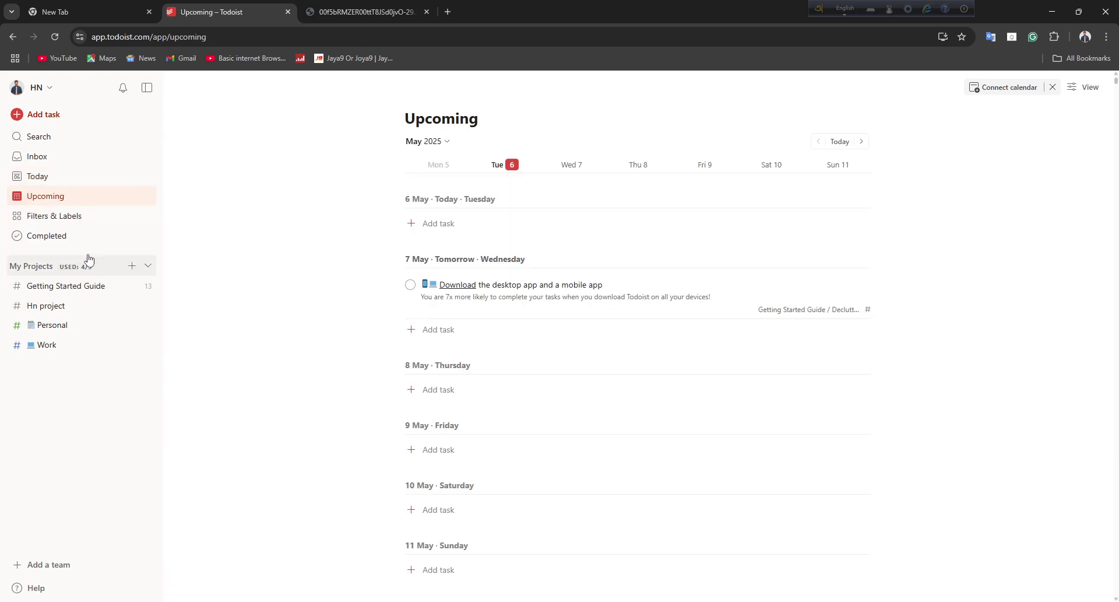
click(75, 217)
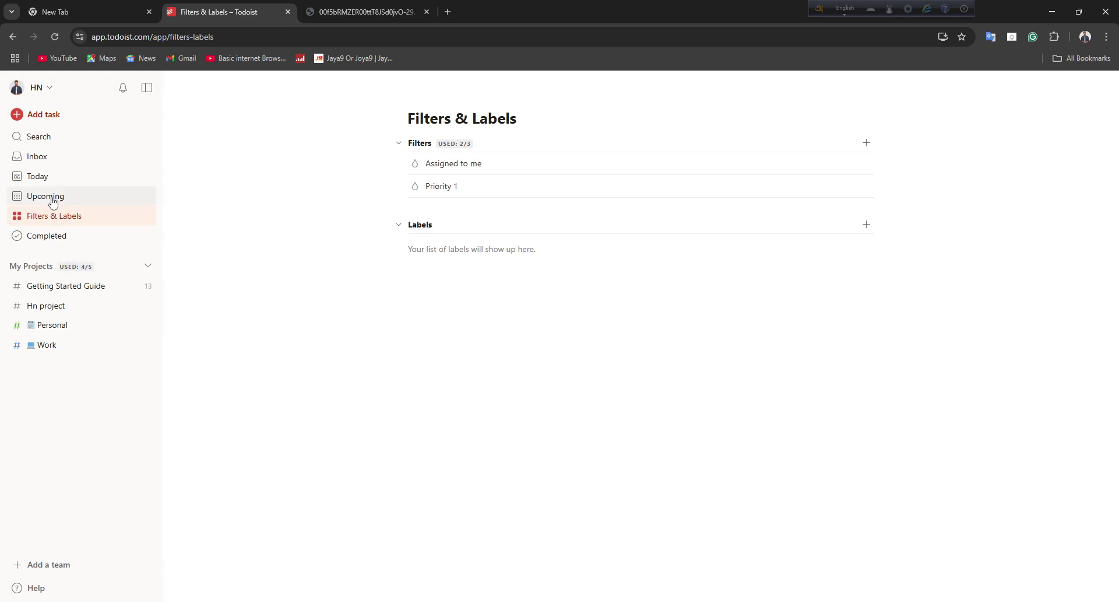
click(59, 236)
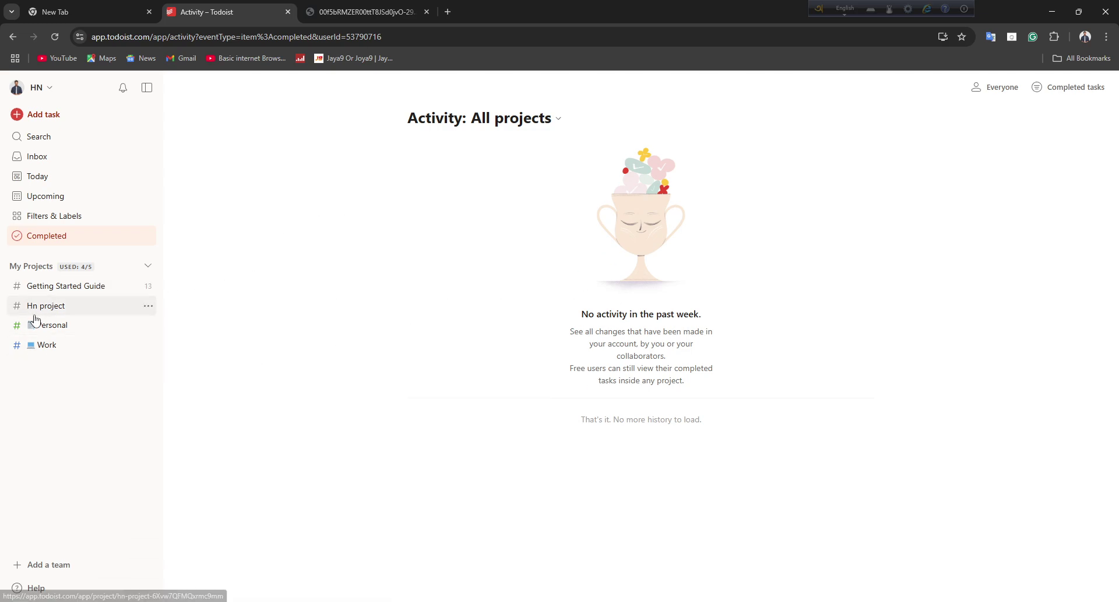
click(54, 293)
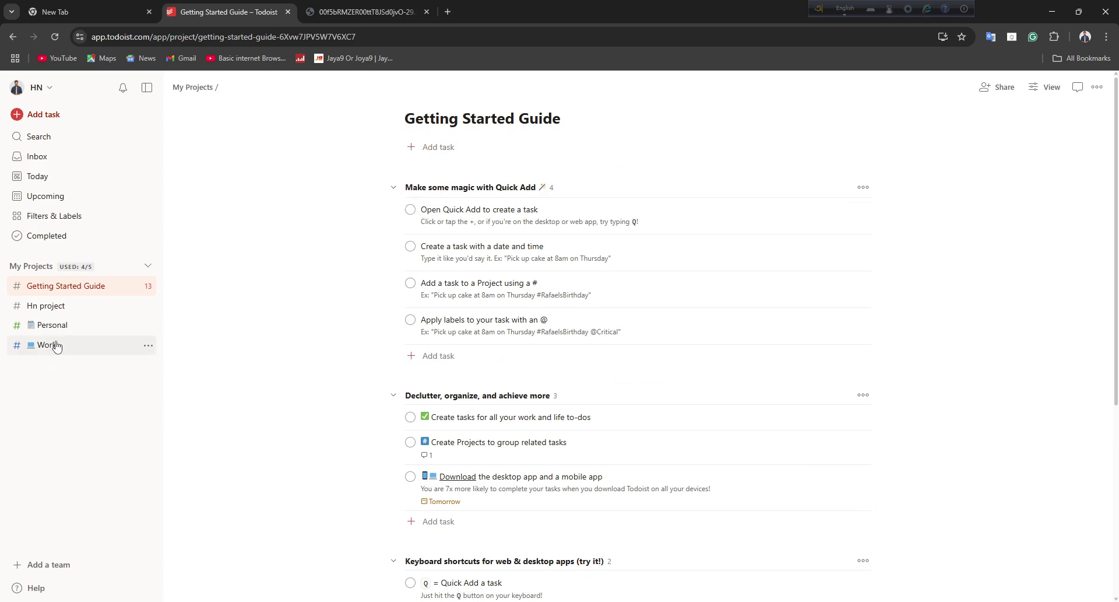
Add a task named "Sales Analytics" to Hn project.
click(42, 308)
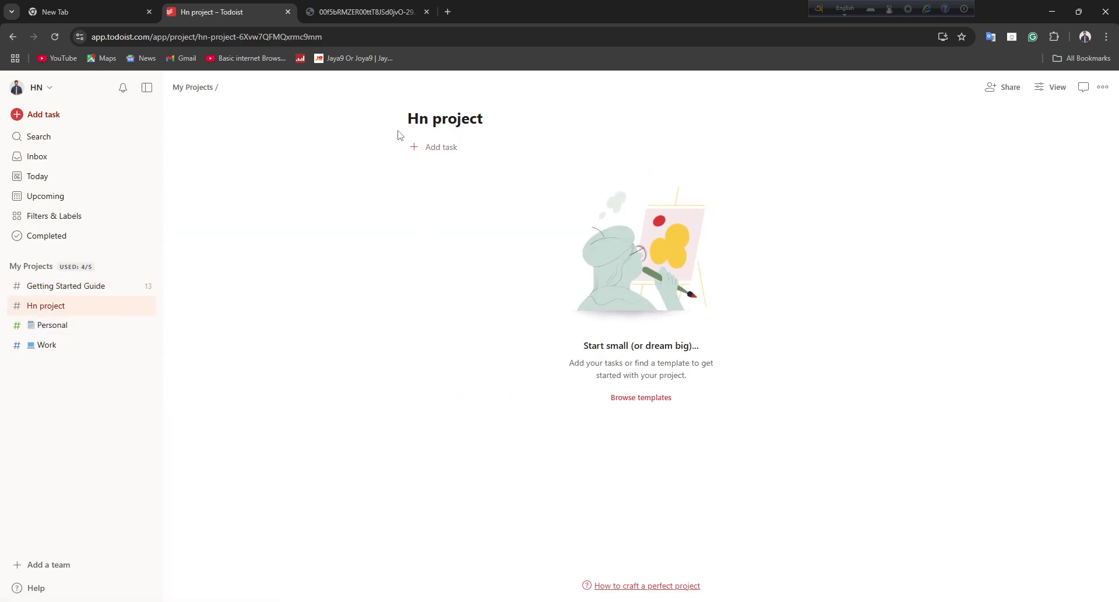
click(434, 152)
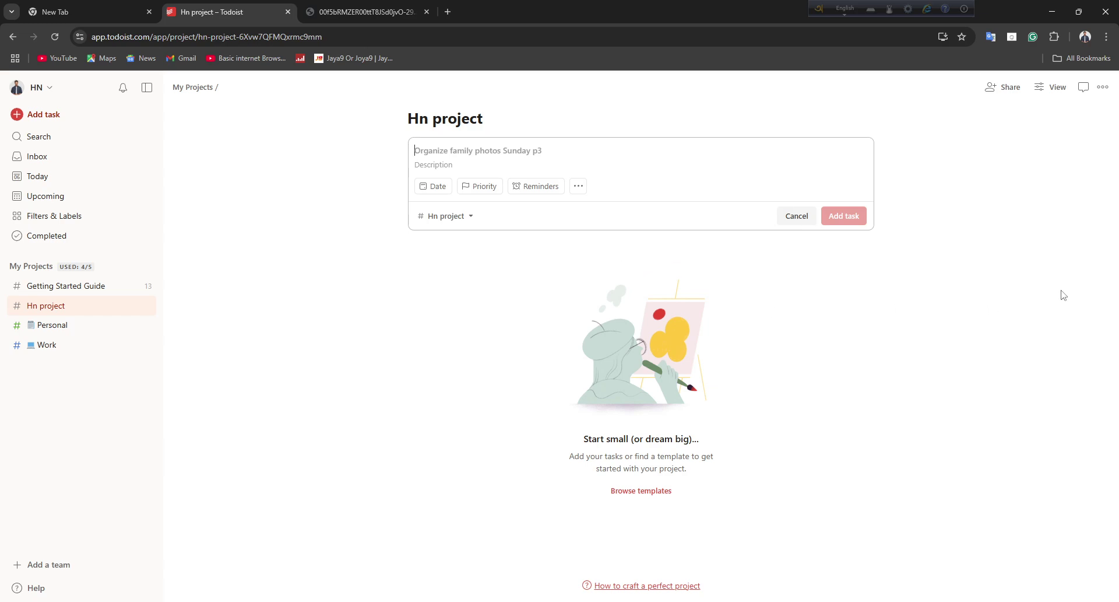
text(Sales Analytics)
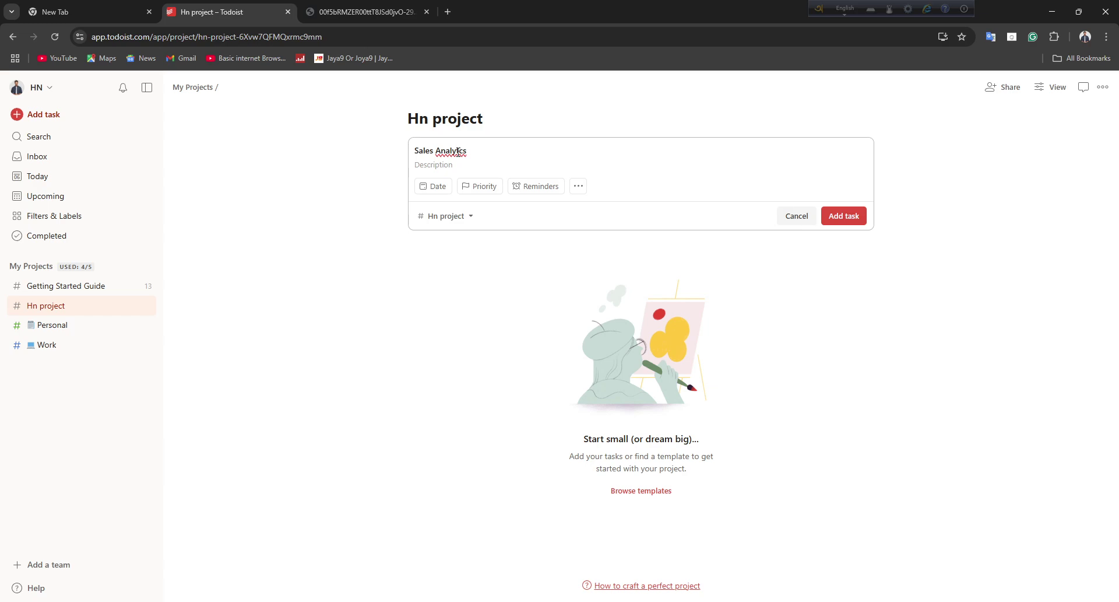
text(i)
click(844, 217)
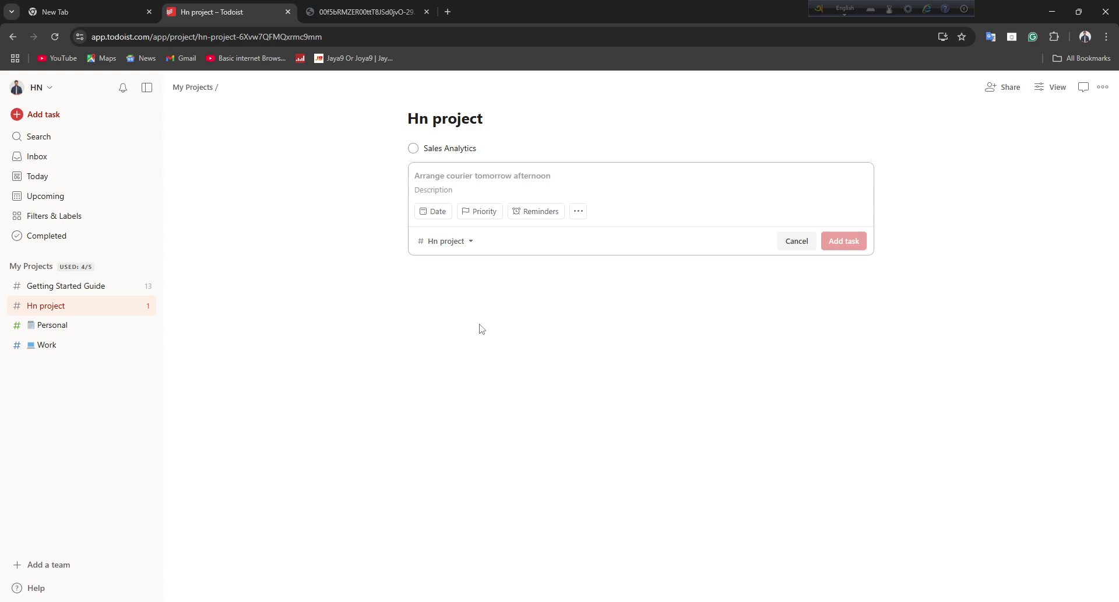
Add a sub-task named "Shopify Sales Sum" with the date 4 Jul to the Sales Analytics task.
click(460, 148)
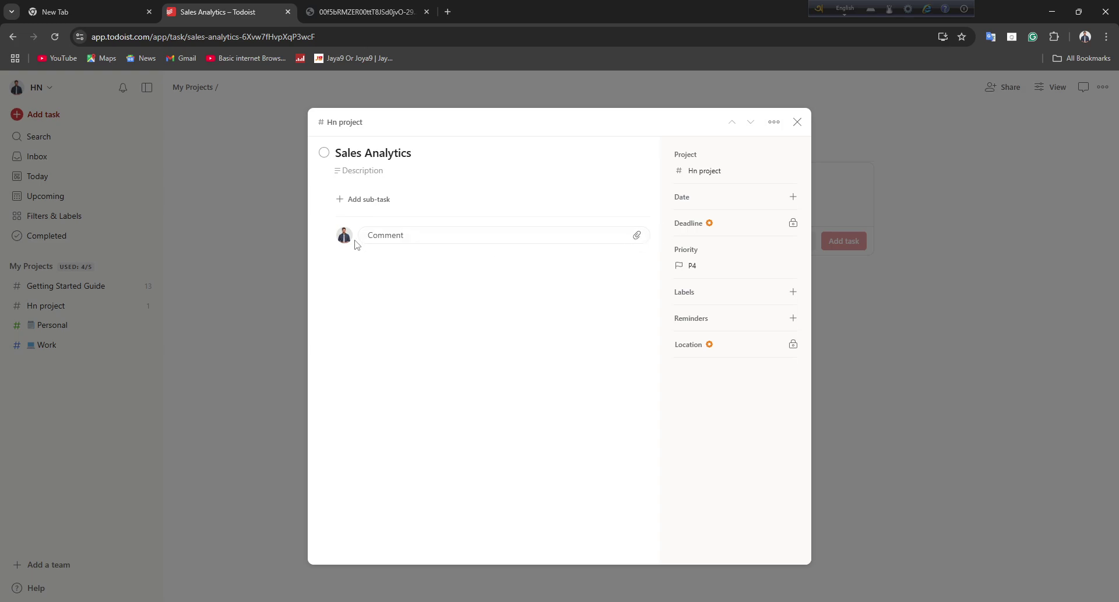
click(373, 200)
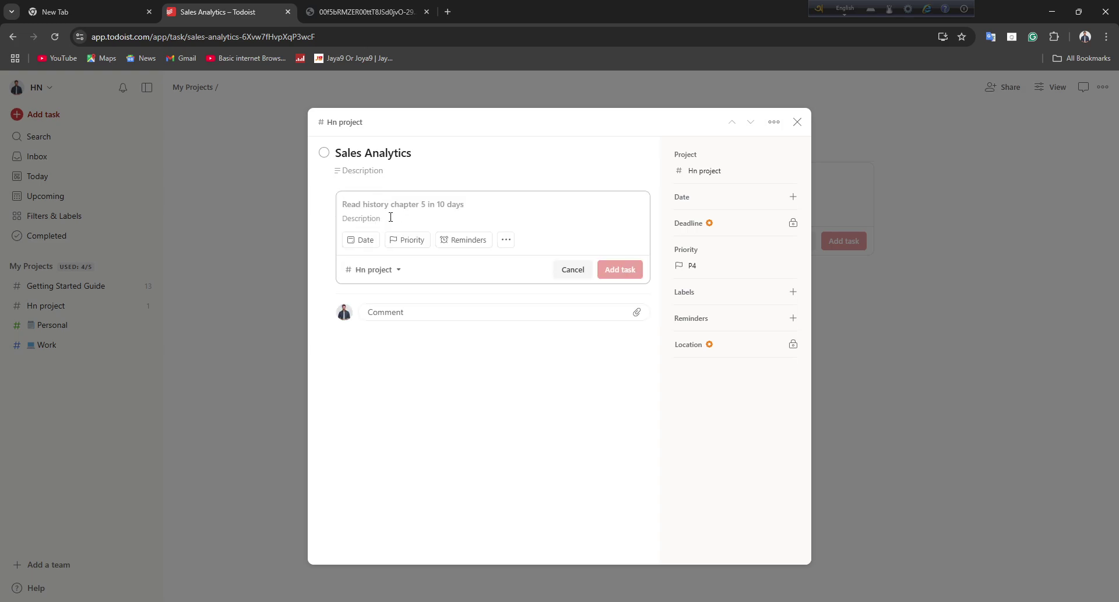
text(Shopify Sales Sum)
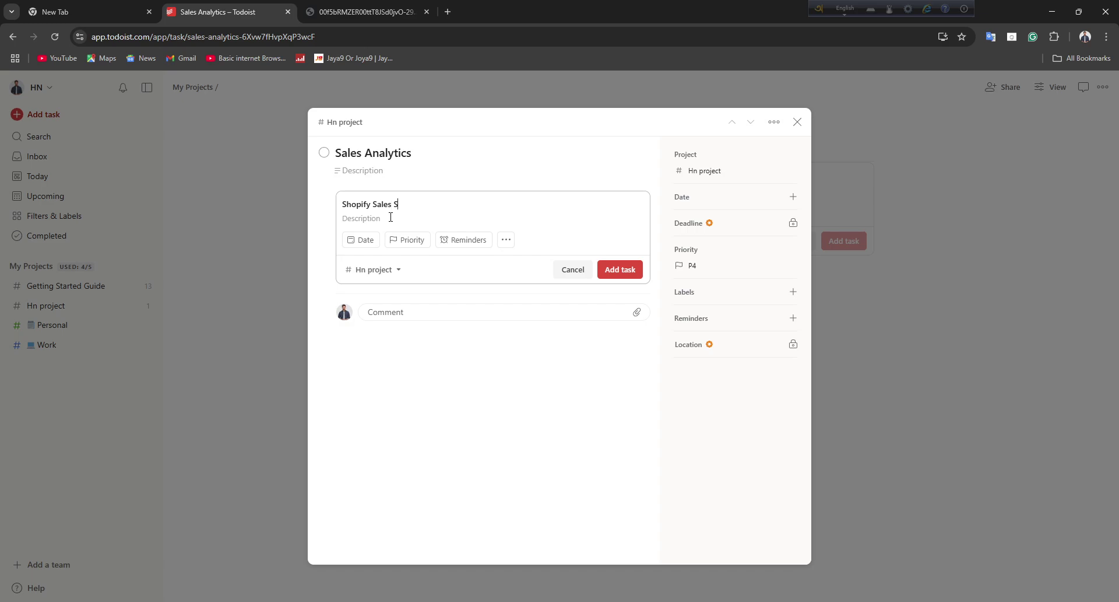
click(348, 237)
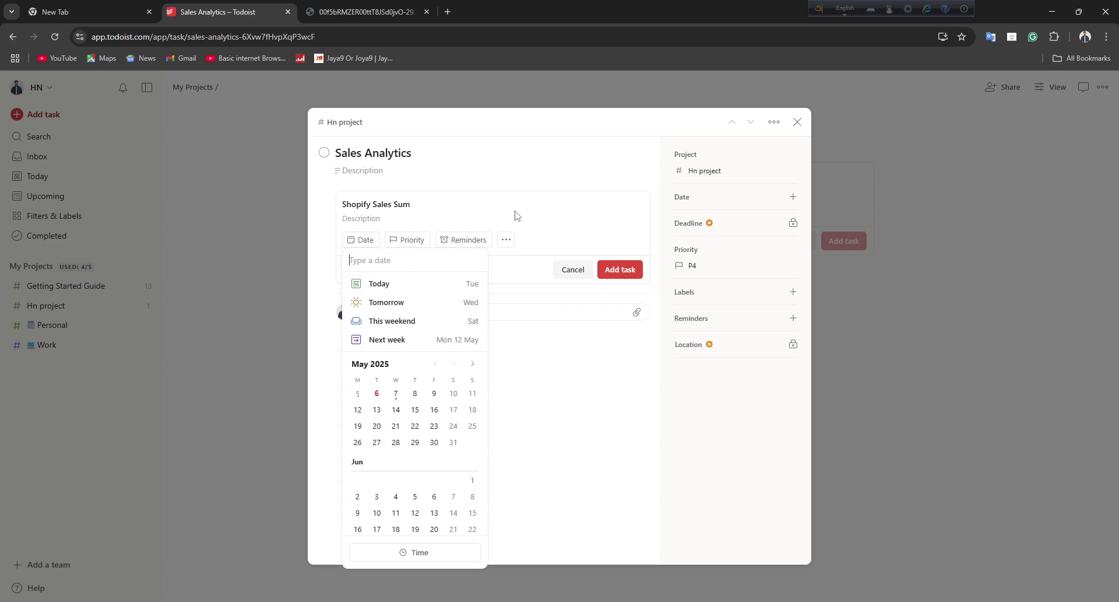
scroll(393, 455, down, 6)
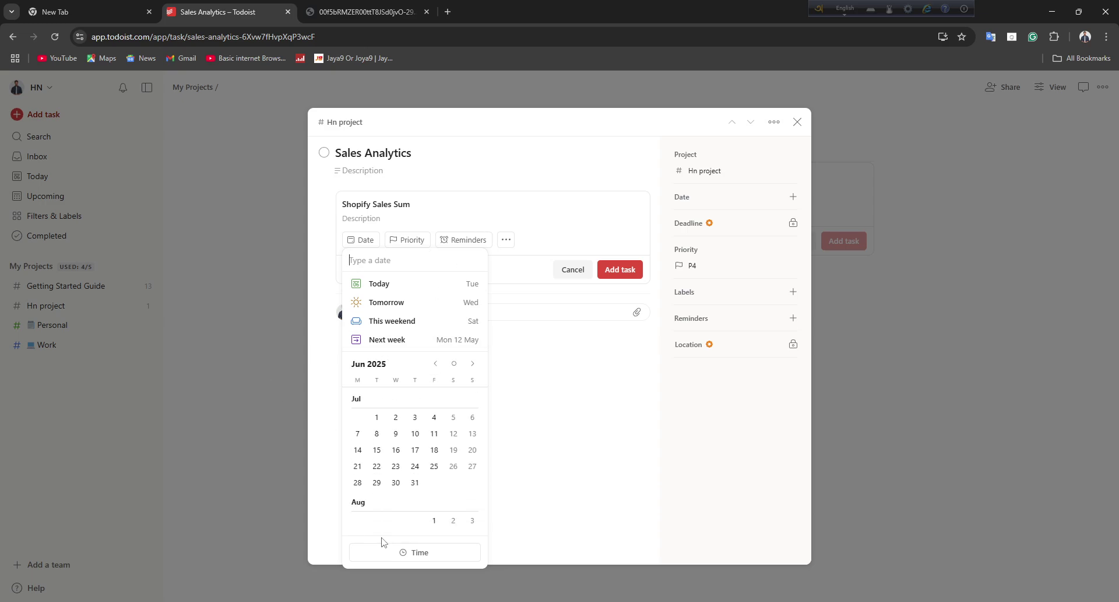
scroll(385, 472, down, 1)
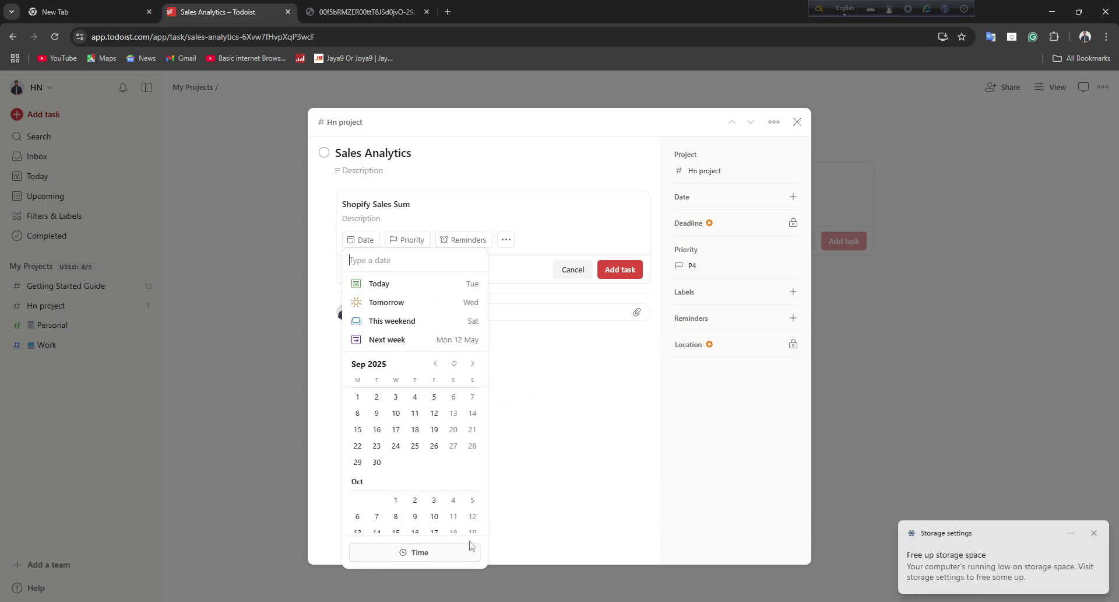
scroll(434, 504, up, 3)
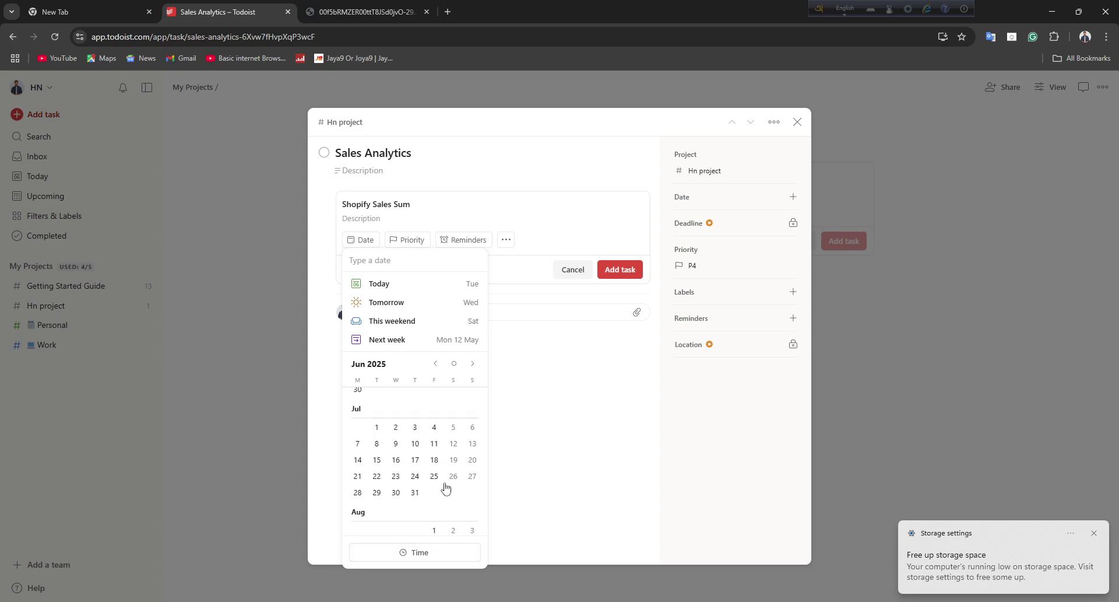
click(428, 488)
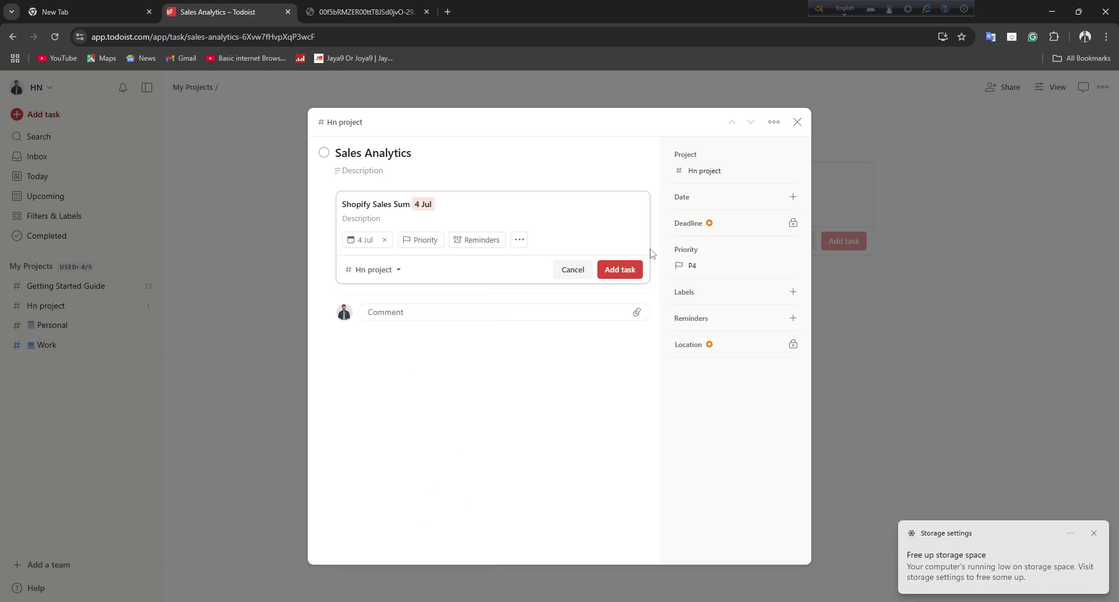
click(620, 270)
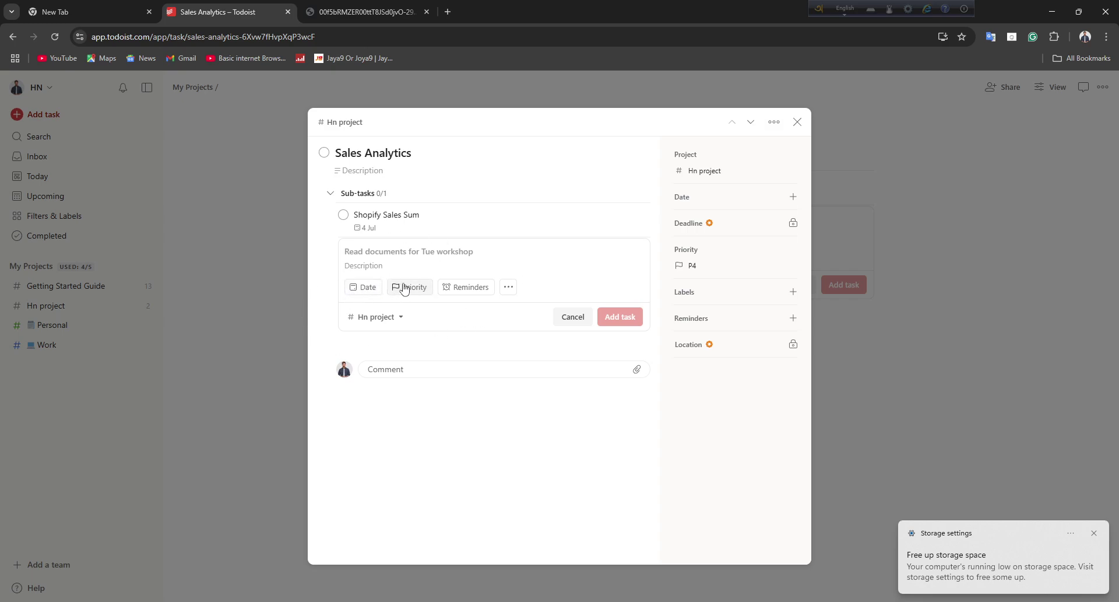
Examine the date and time reminder option for a new sub-task and the Pro plan upgrade offer, including its yearly billing details.
click(466, 297)
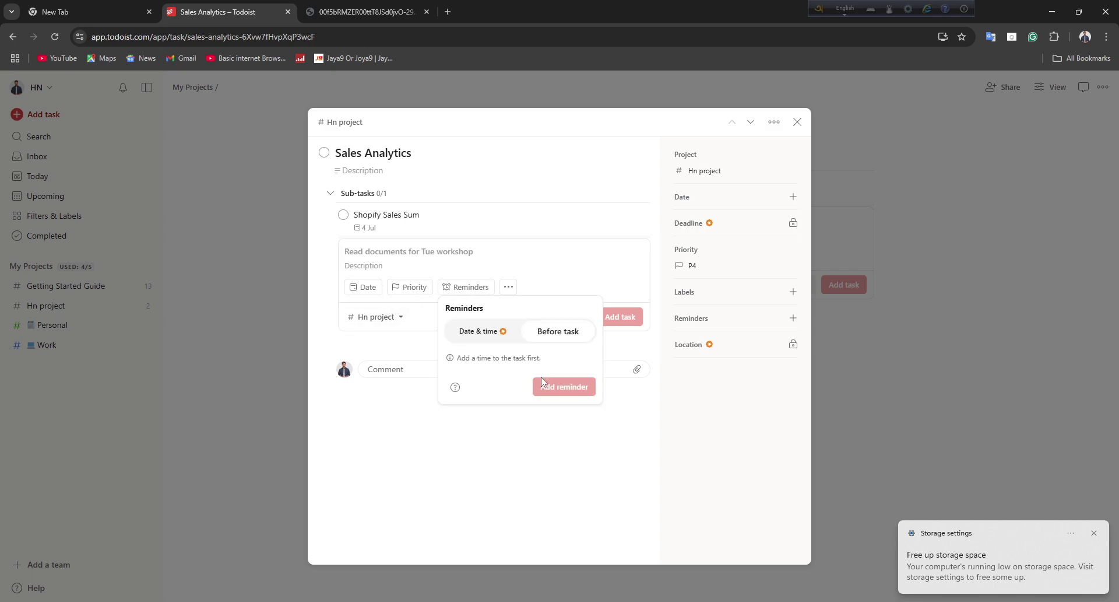
click(475, 330)
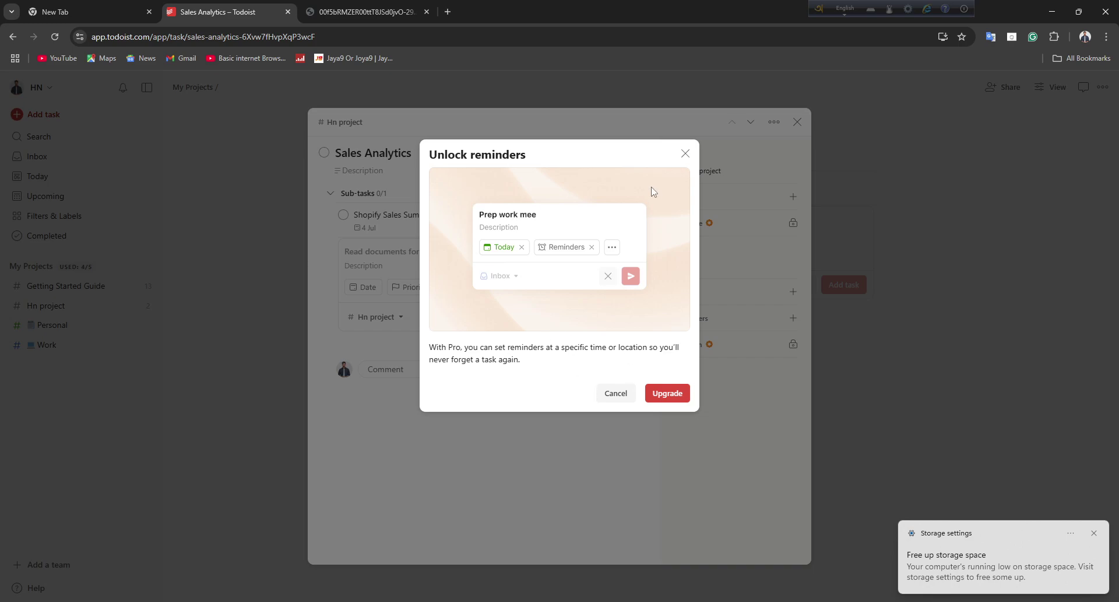
click(616, 393)
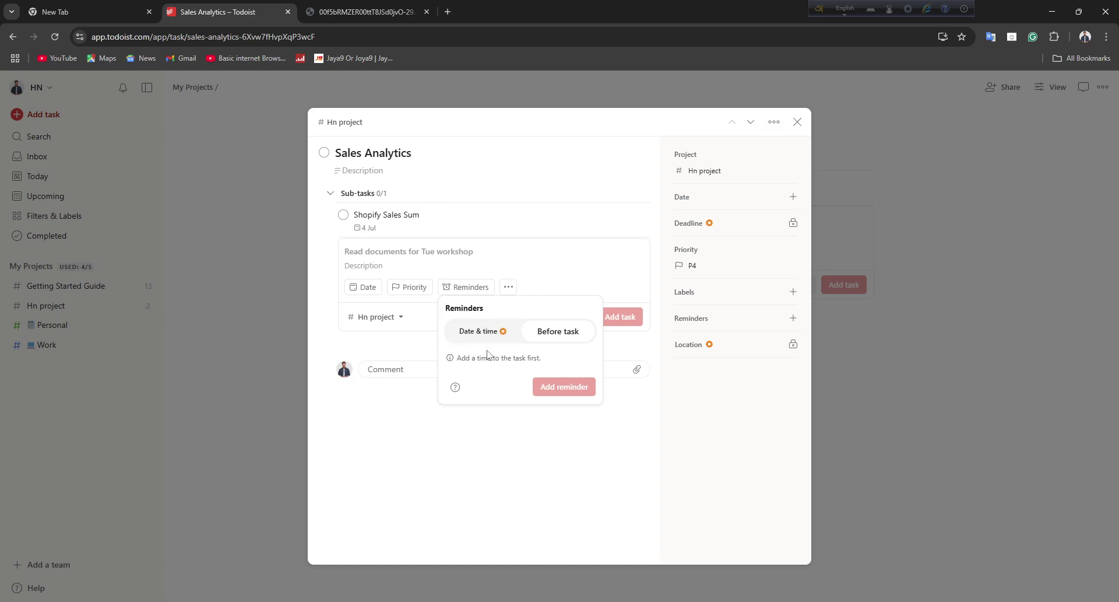
click(466, 338)
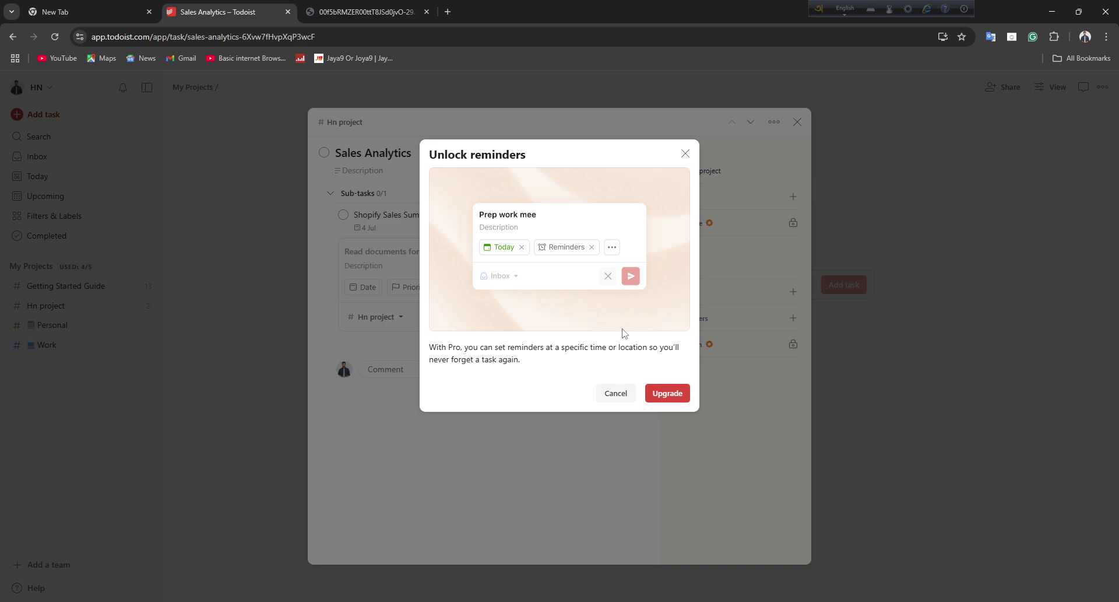
click(668, 394)
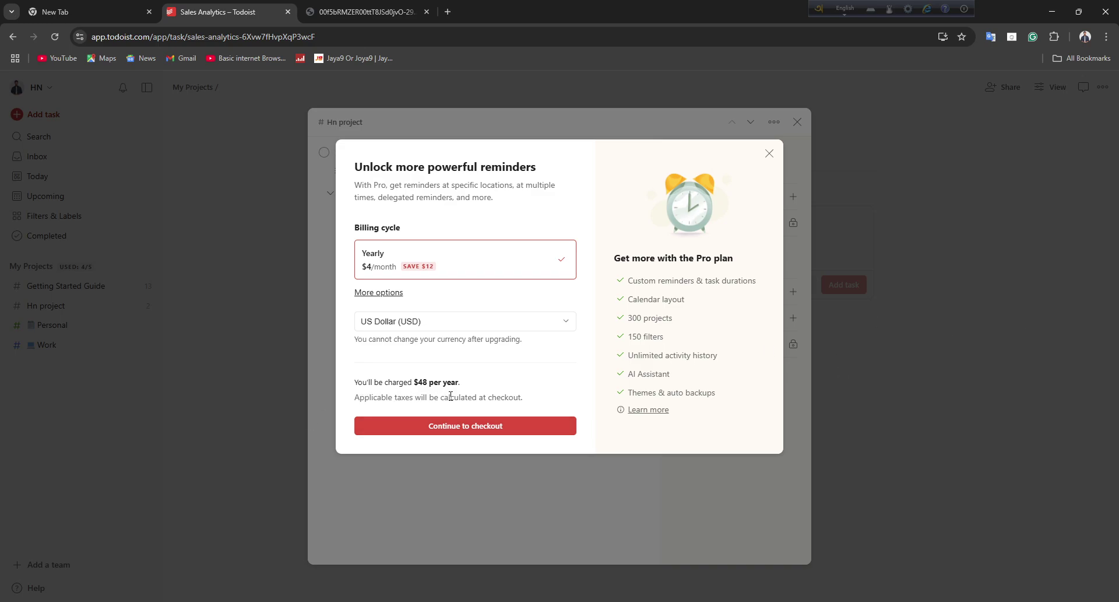
drag(350, 382, 527, 401)
click(541, 395)
right_click(403, 296)
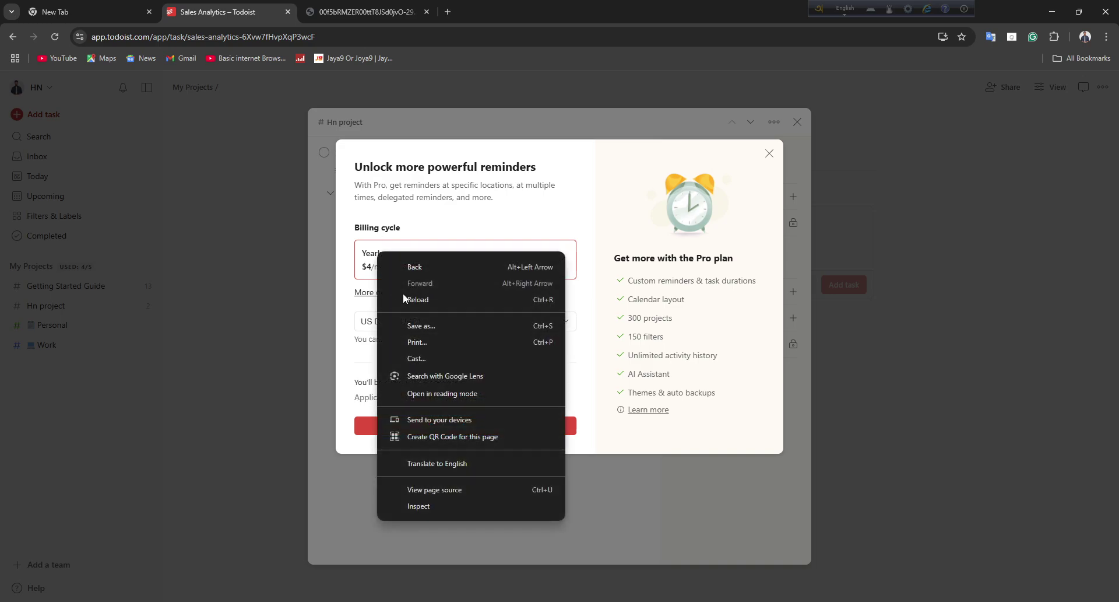
click(327, 341)
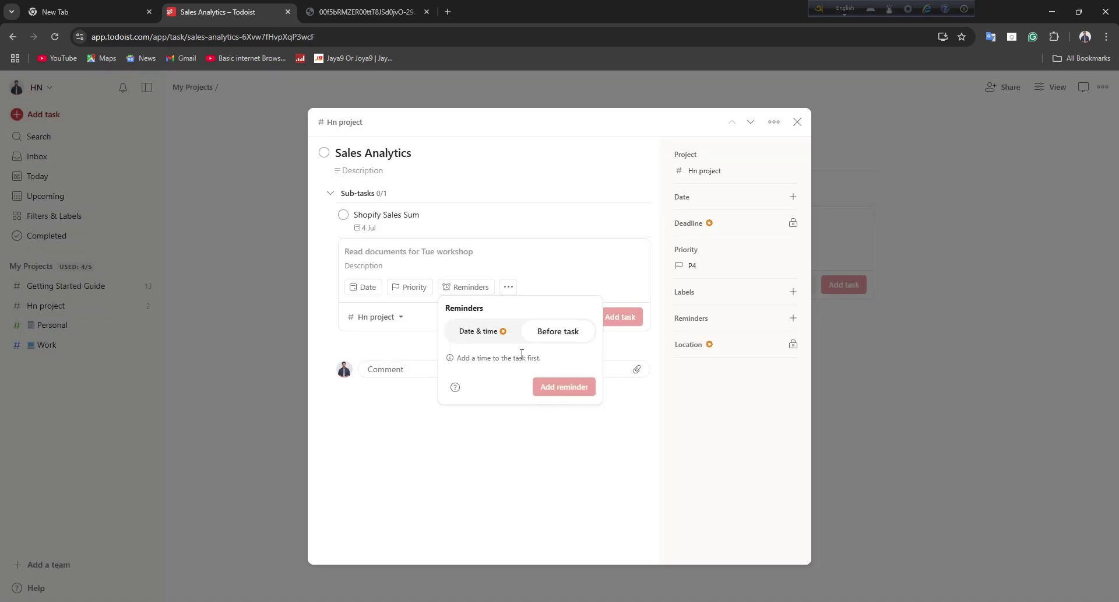
Look through the yearly Pro plan checkout, including the 1-click and business purchase options, and return to Hn project without subscribing.
click(501, 346)
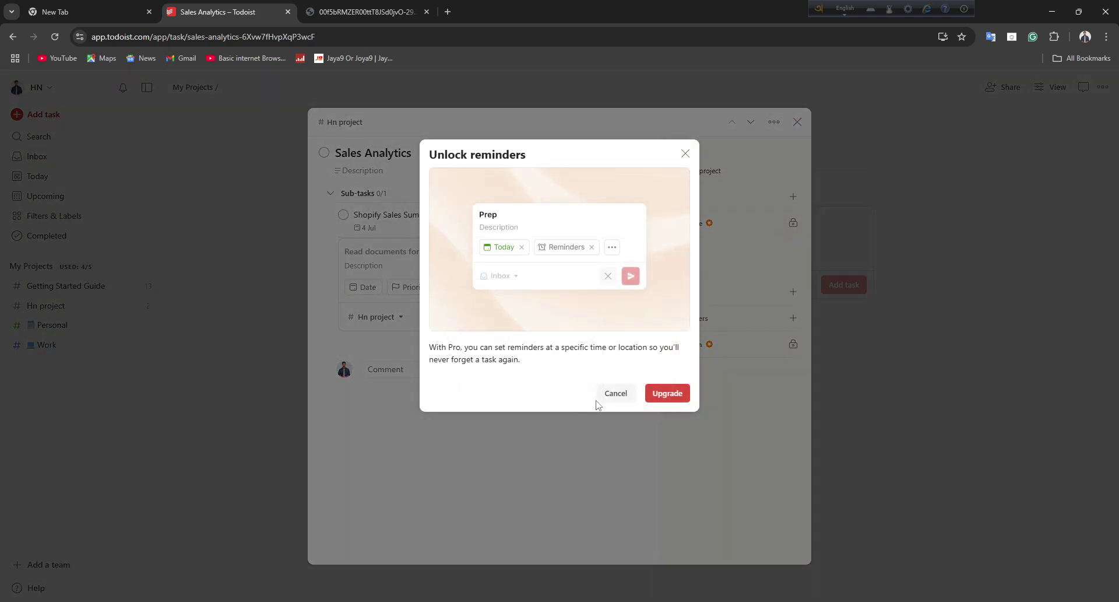
click(668, 391)
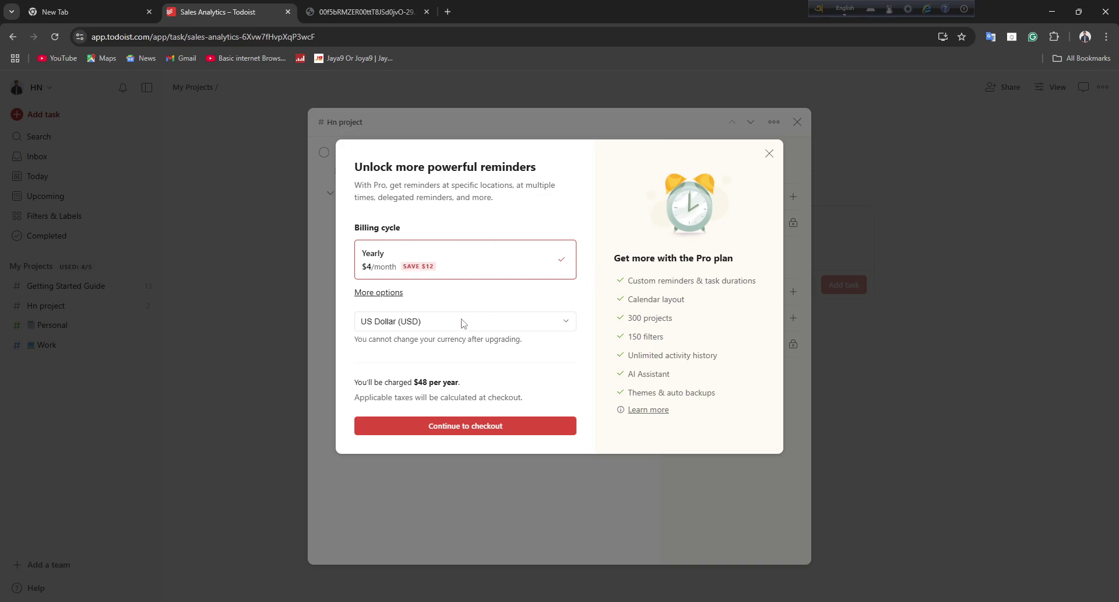
click(461, 319)
click(501, 290)
click(415, 431)
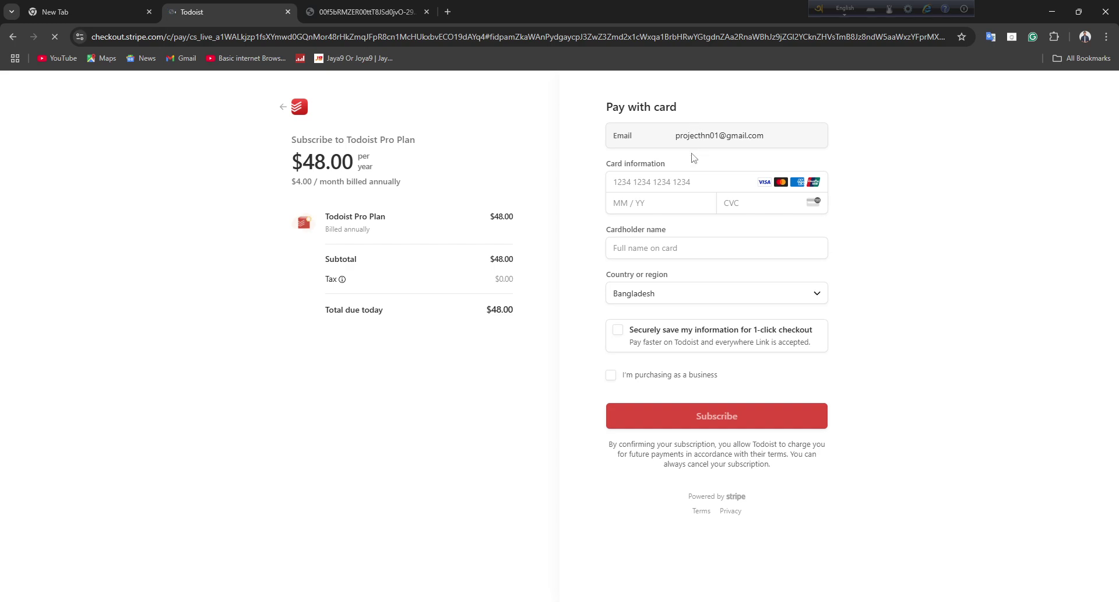
click(674, 193)
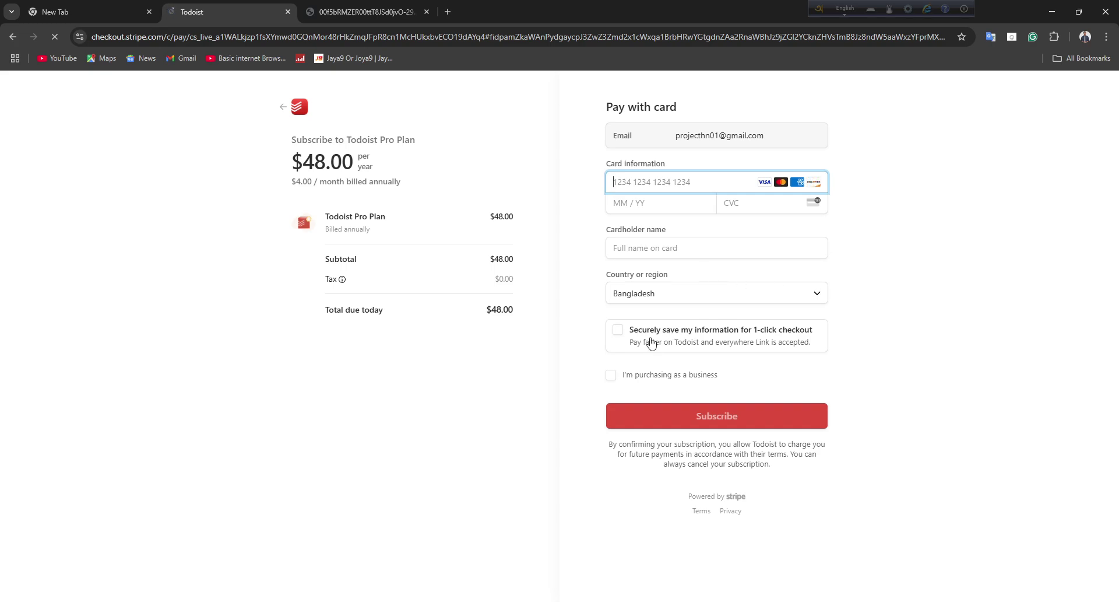
click(619, 330)
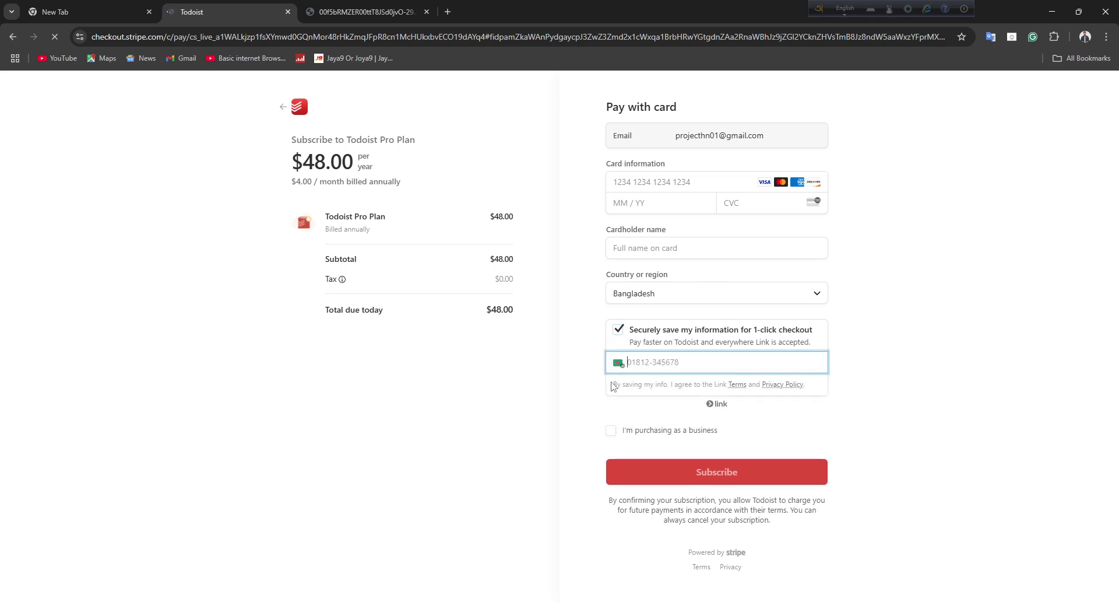
click(611, 431)
scroll(761, 528, down, 1)
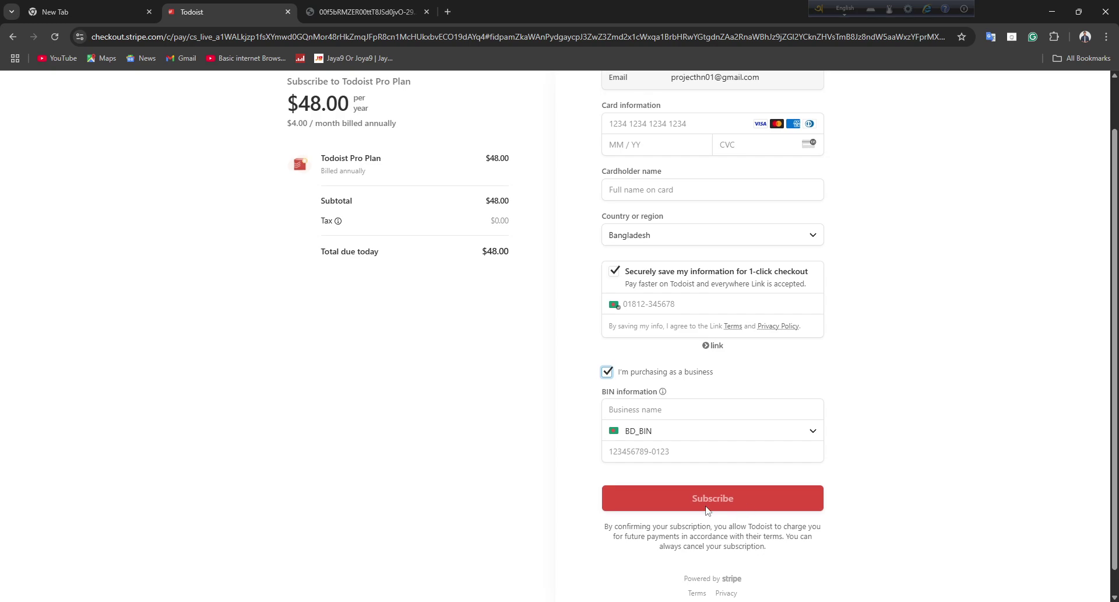
click(12, 36)
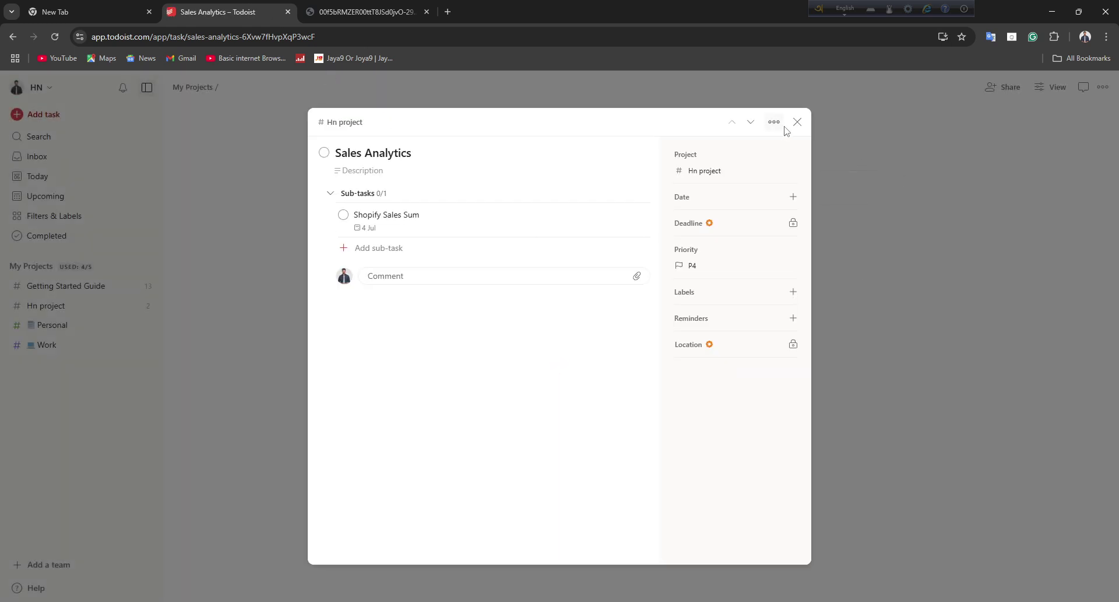
click(797, 123)
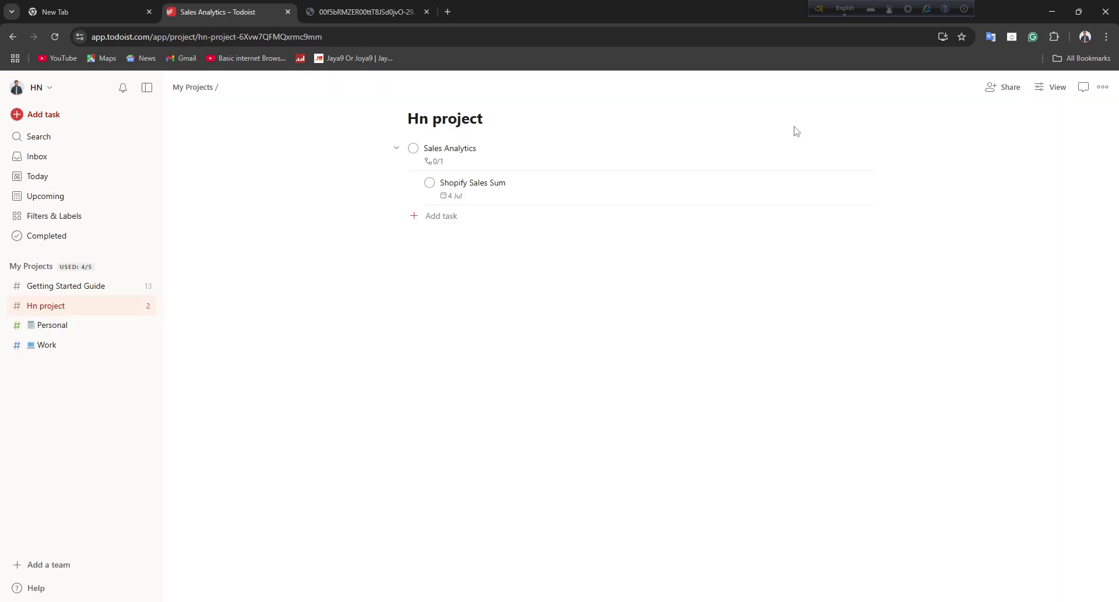
Examine the sharing options of Hn project and the team creation trial offer without creating a team.
click(1004, 89)
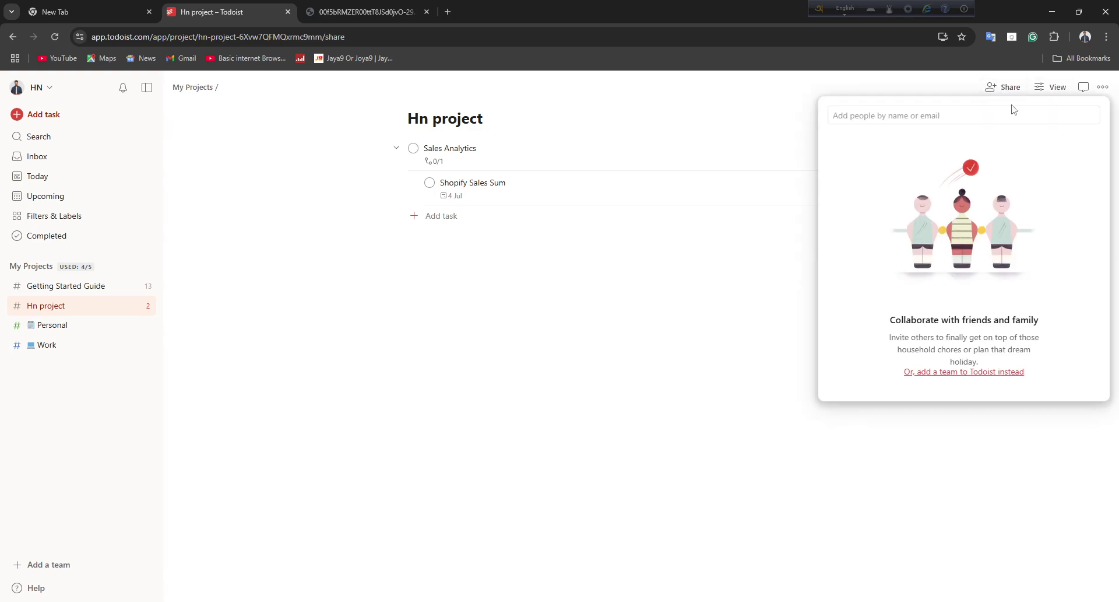
click(963, 373)
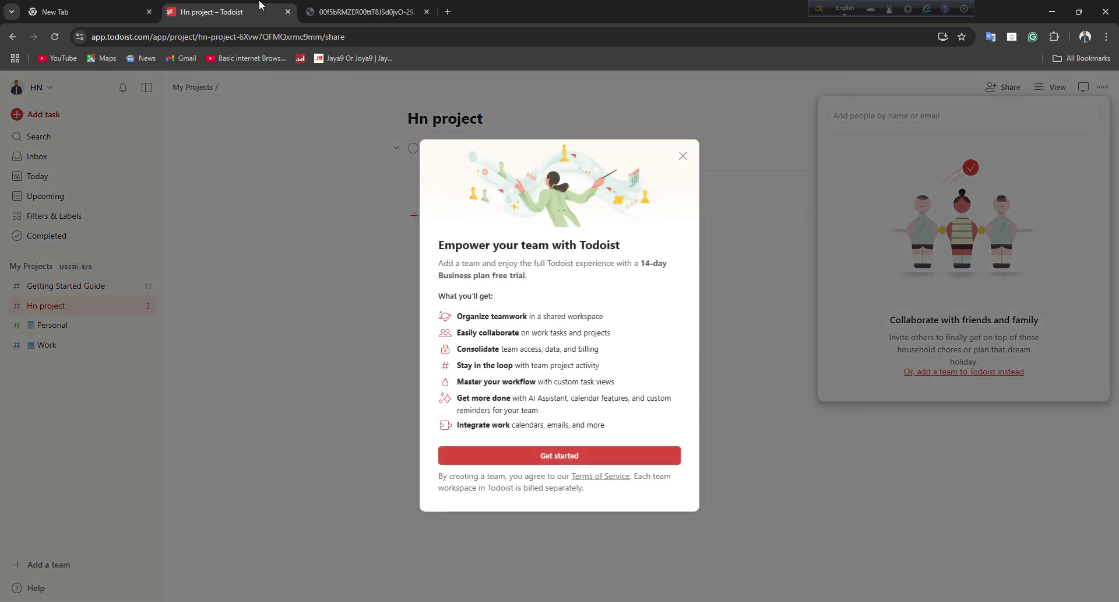
click(570, 459)
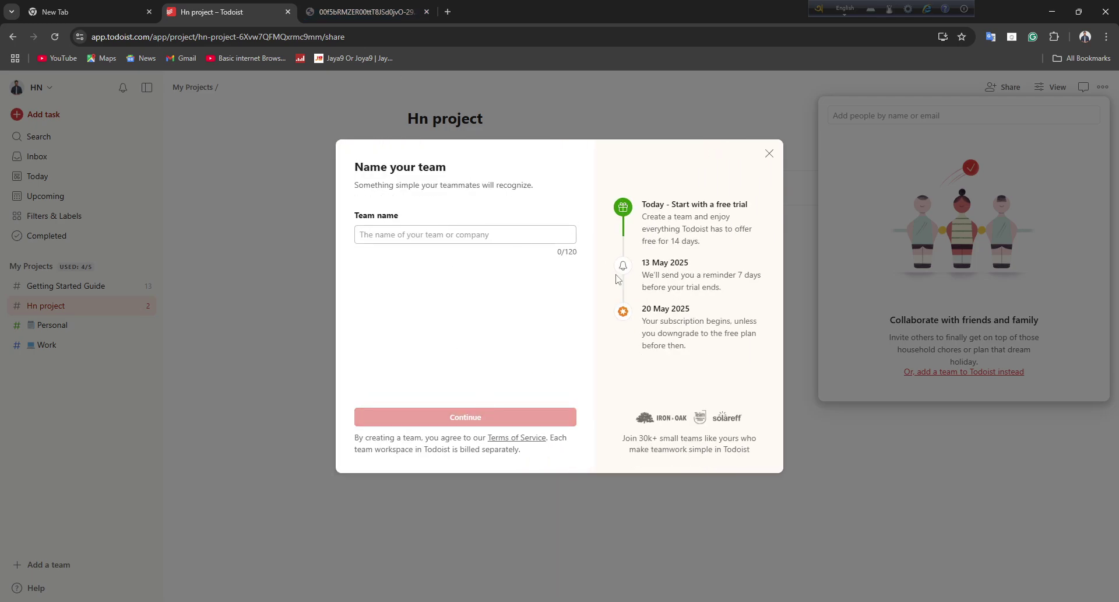
click(769, 153)
click(763, 139)
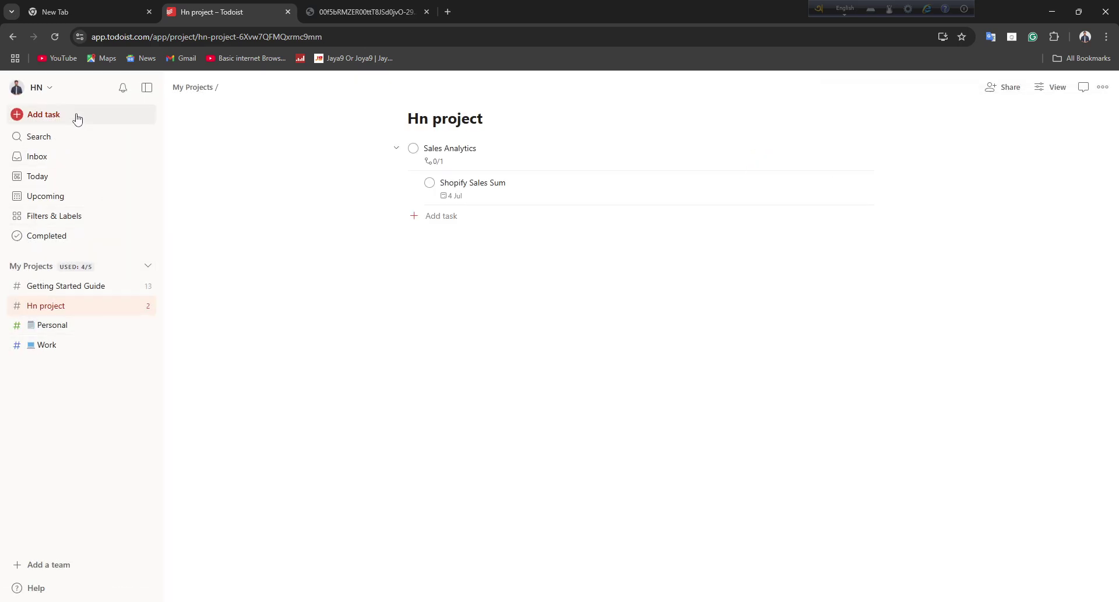
Draft a Hn project task named "Digital Products" with description "Sales Analytcs", due next week on 12 May, at Priority 1.
click(43, 127)
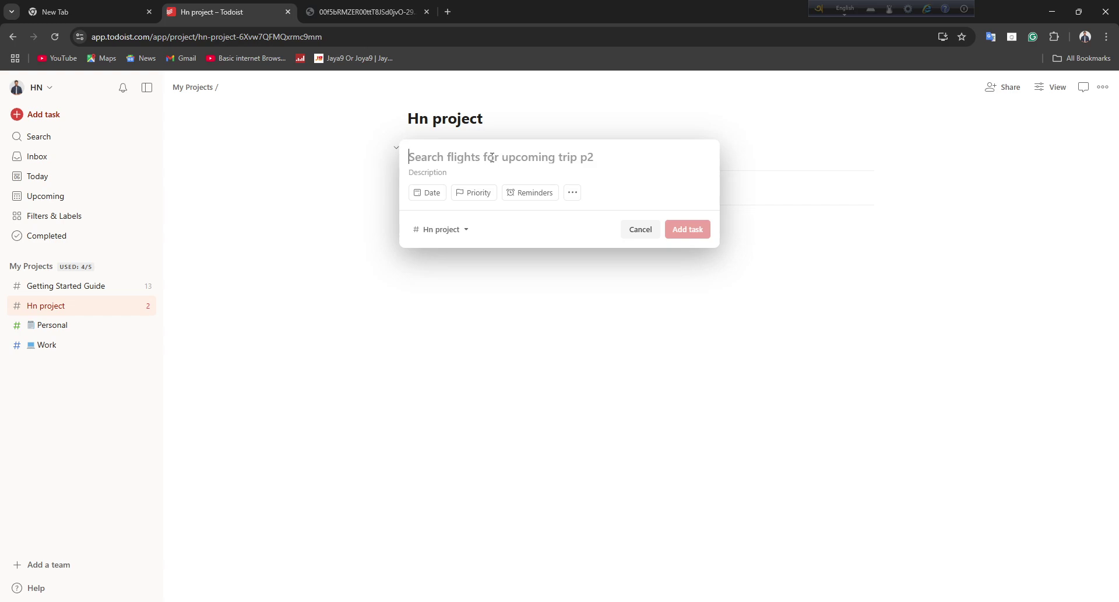
text(Digital Product)
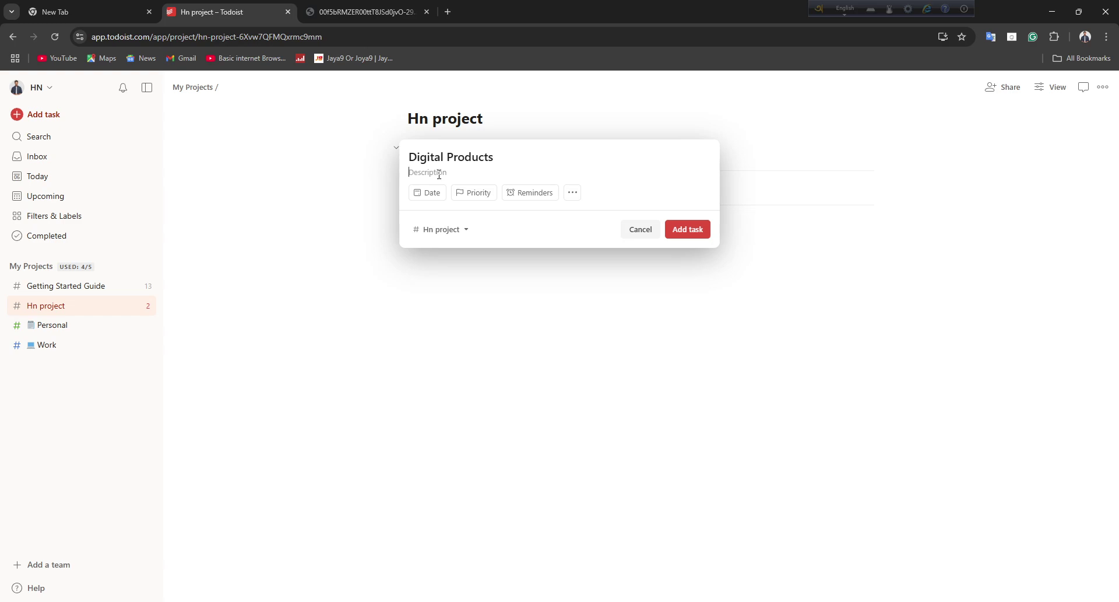
text(s Analytcs)
click(426, 196)
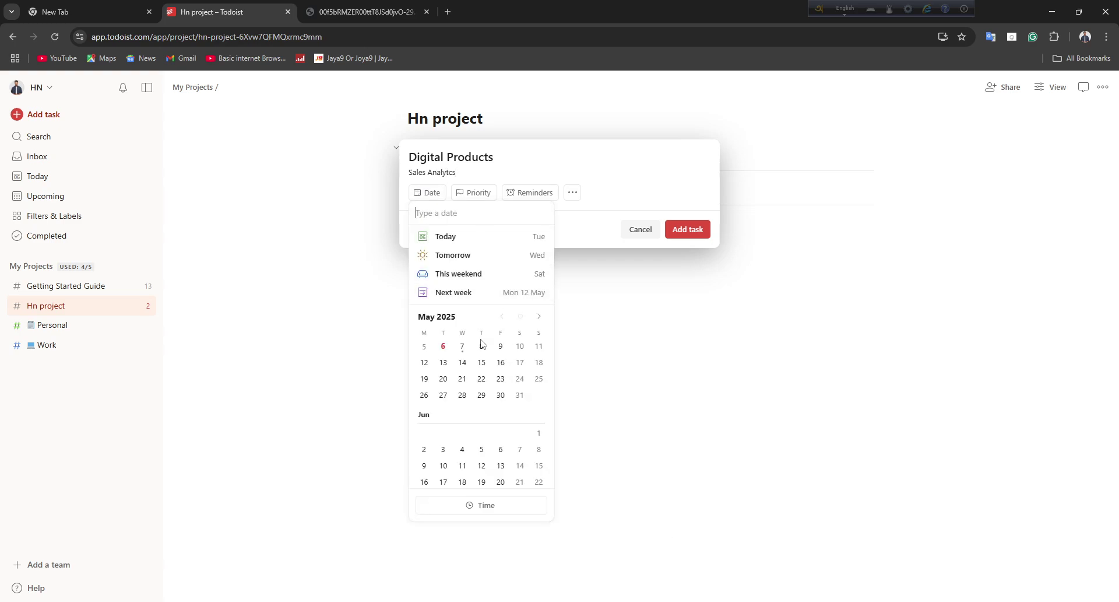
click(458, 296)
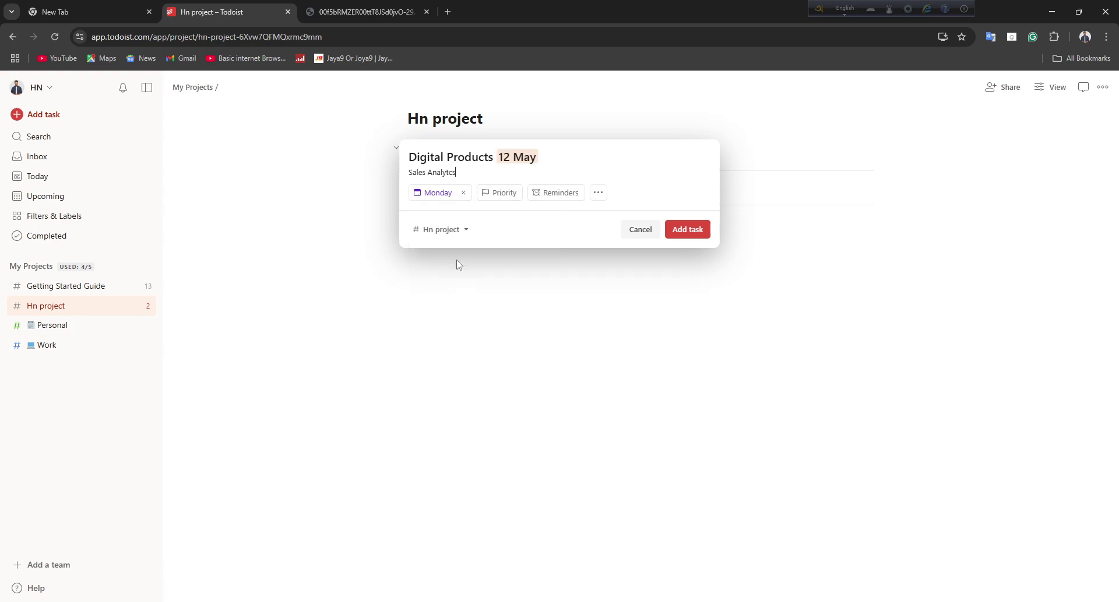
click(493, 193)
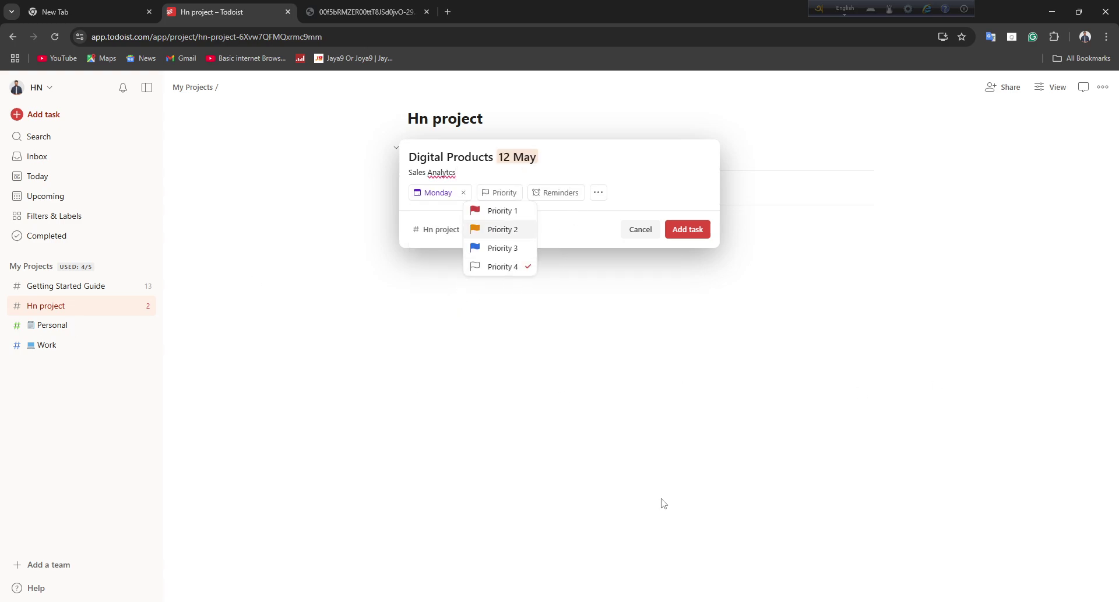
click(506, 211)
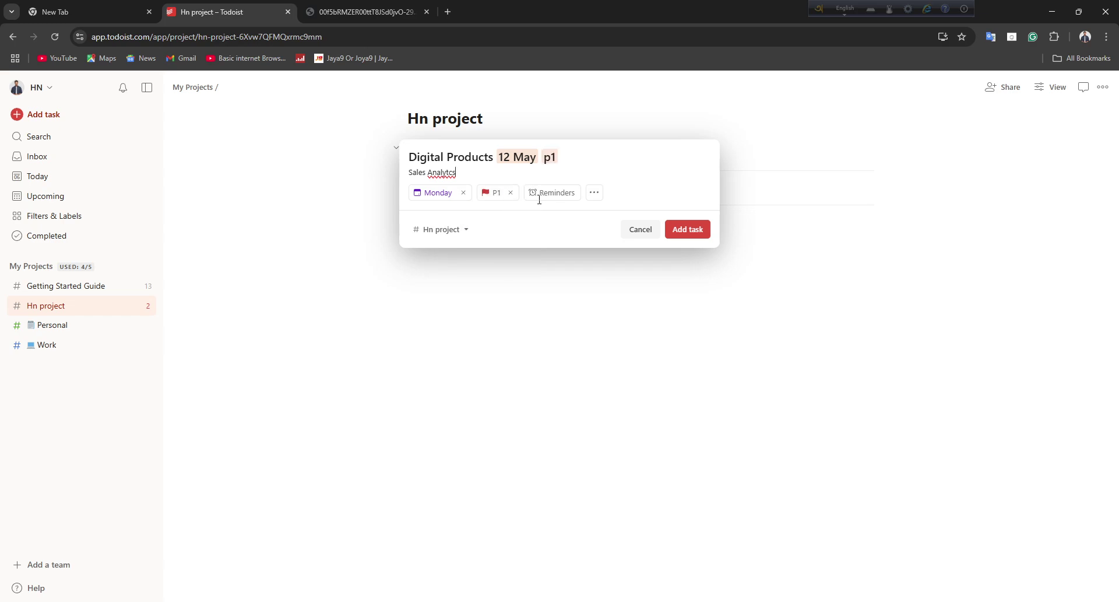
Examine the reminder options for the Digital Products draft, including the date and time type, and its additional task actions.
click(541, 194)
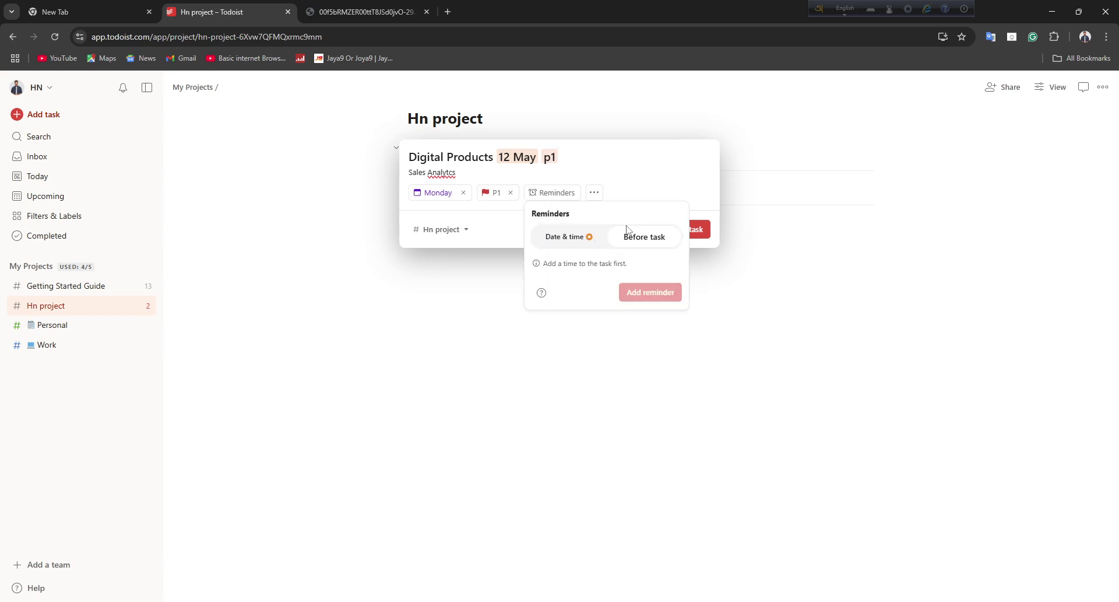
click(570, 236)
click(686, 154)
click(688, 160)
click(594, 192)
click(628, 173)
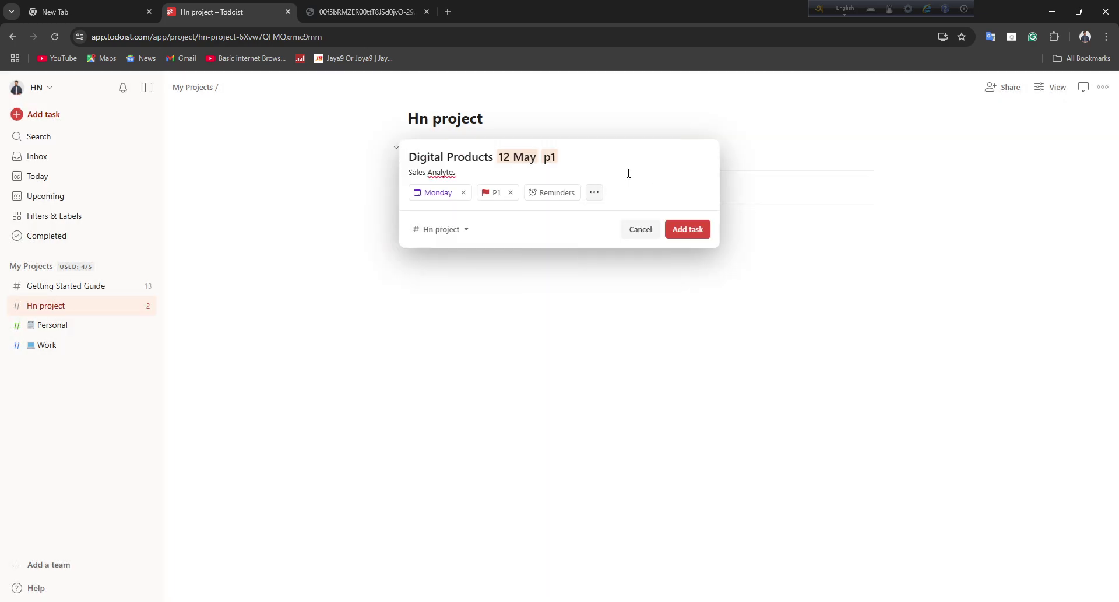
Open the catalogue of extensions from the Digital Products draft, discarding the unsaved task.
click(601, 193)
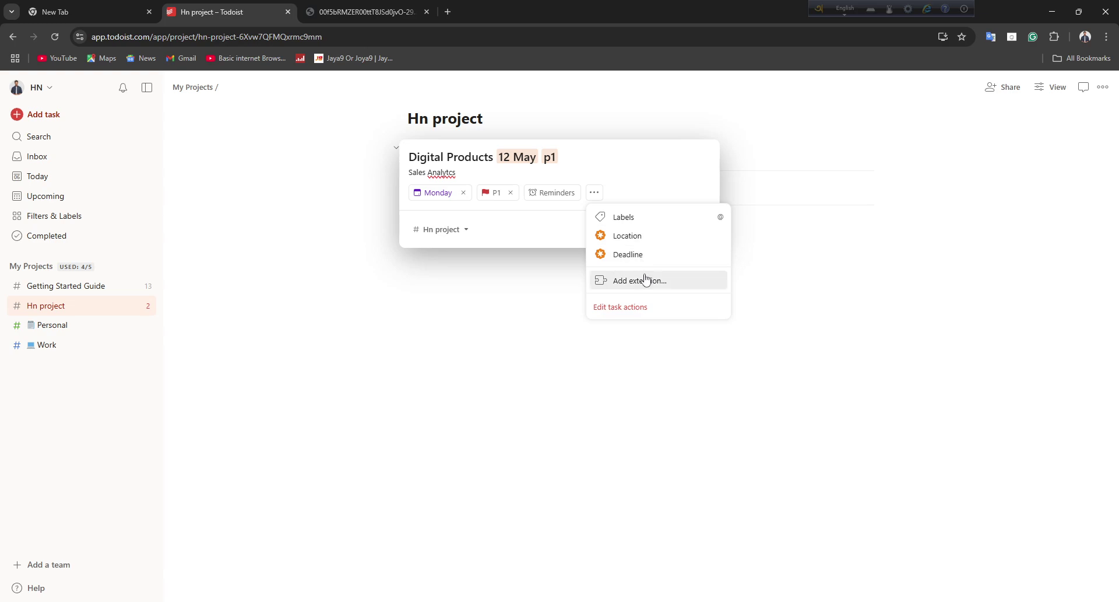
click(619, 283)
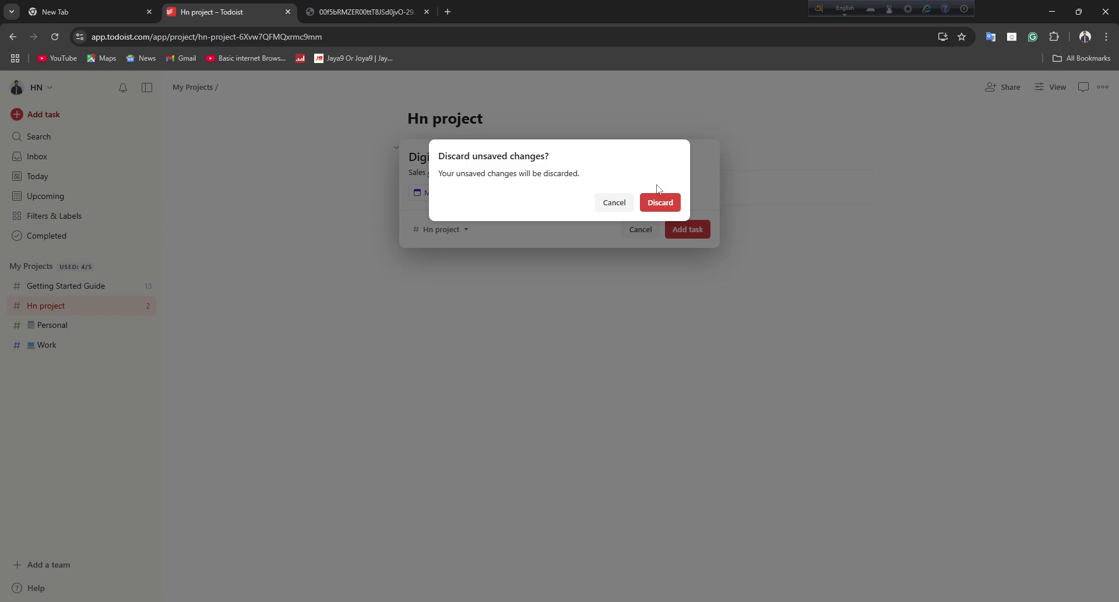
click(661, 202)
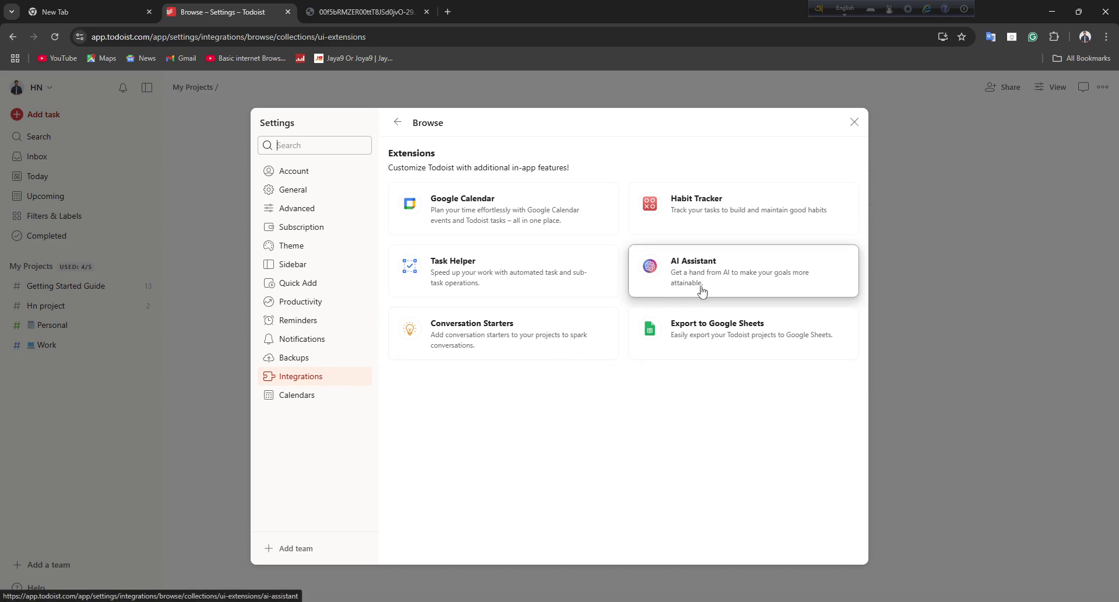
click(384, 4)
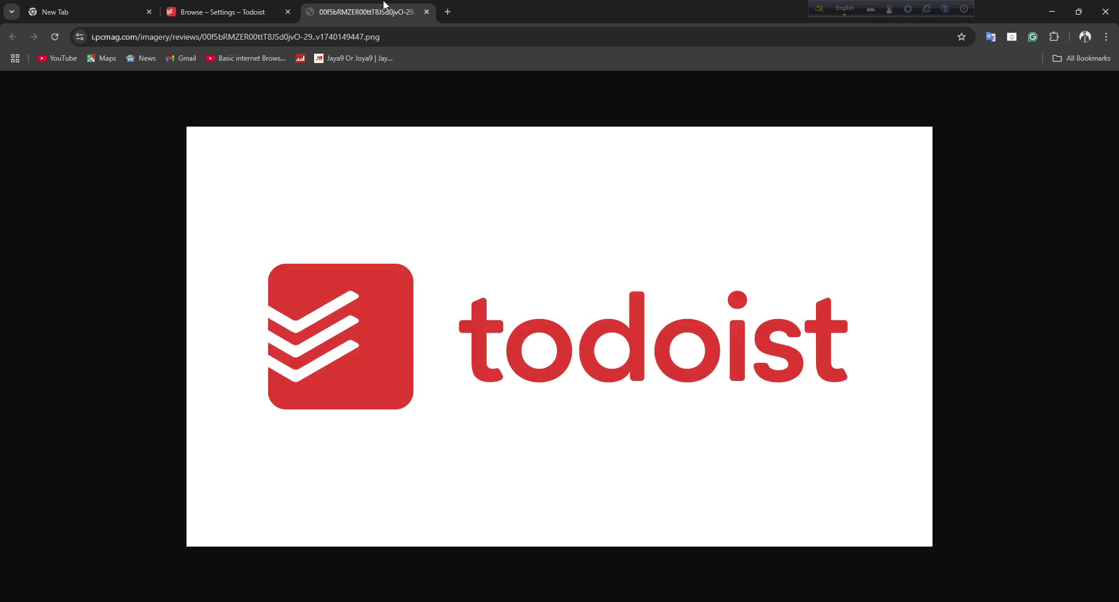
click(448, 12)
click(207, 8)
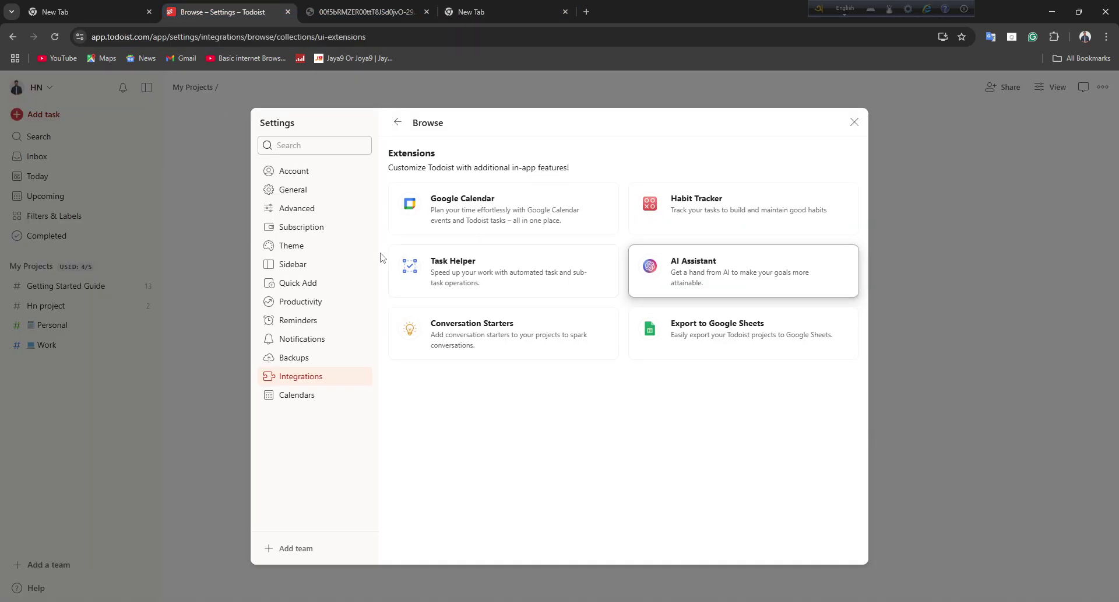
Review the Google Calendar extension, add it, and authorize the connection with the existing Google account.
click(513, 223)
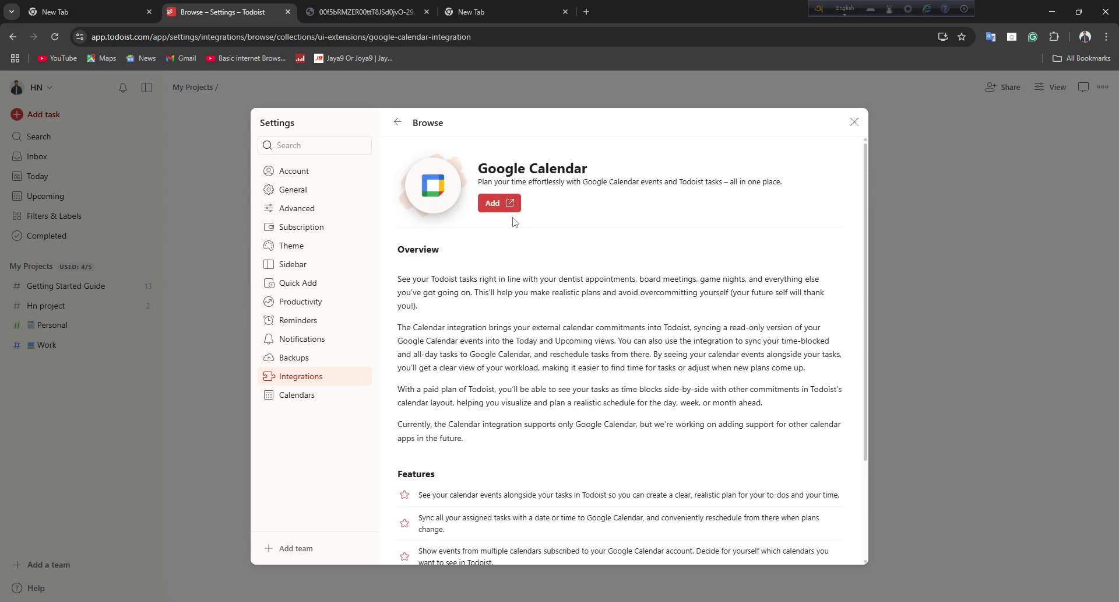
scroll(521, 243, down, 3)
scroll(530, 329, up, 3)
click(490, 209)
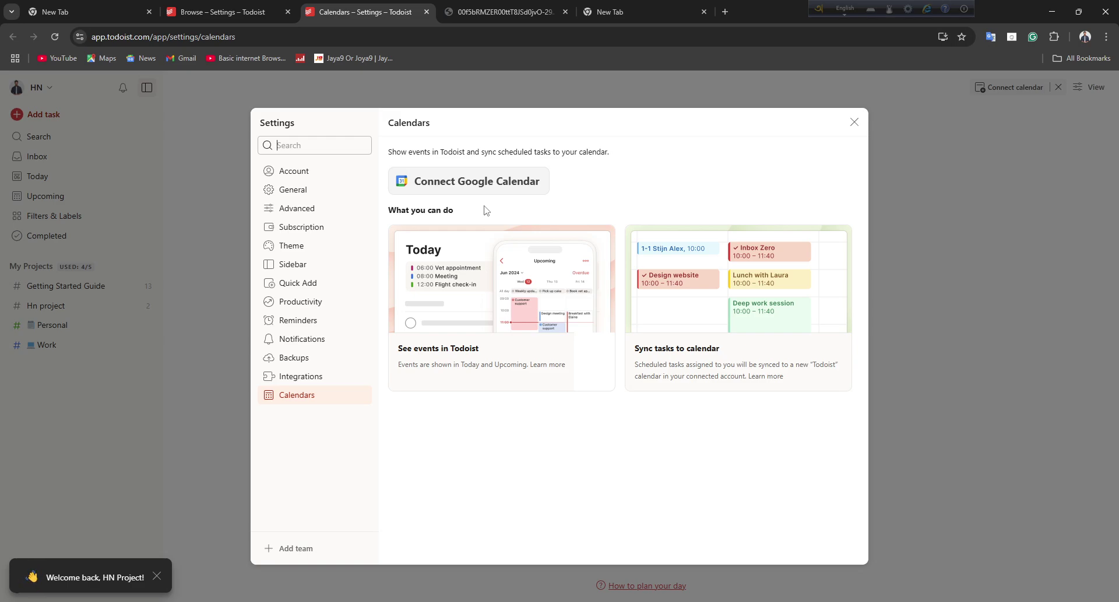
click(430, 190)
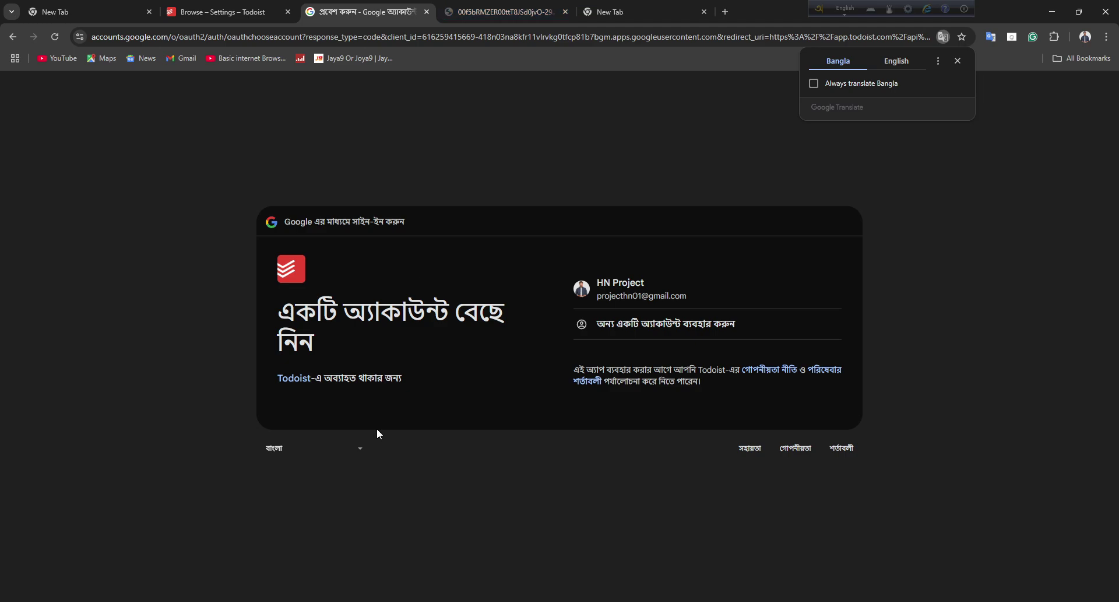
click(635, 288)
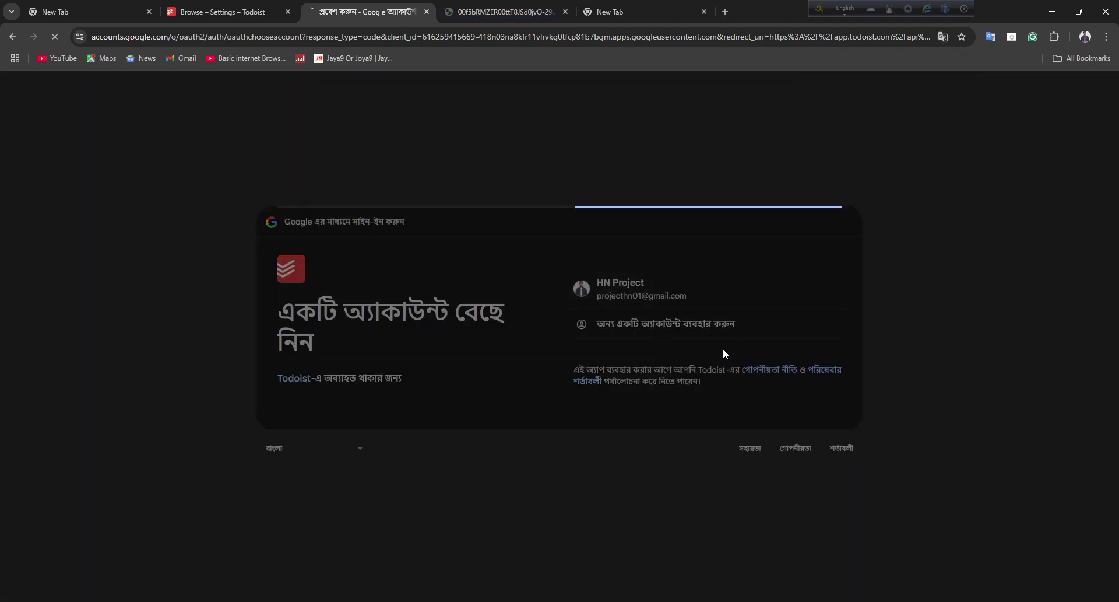
click(501, 12)
click(361, 12)
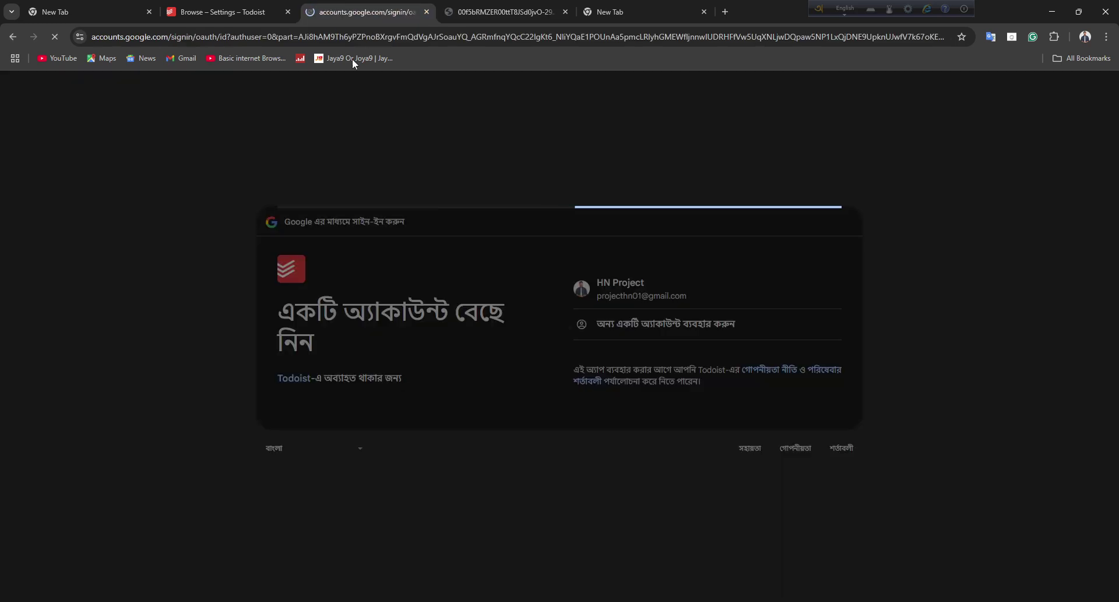
click(784, 397)
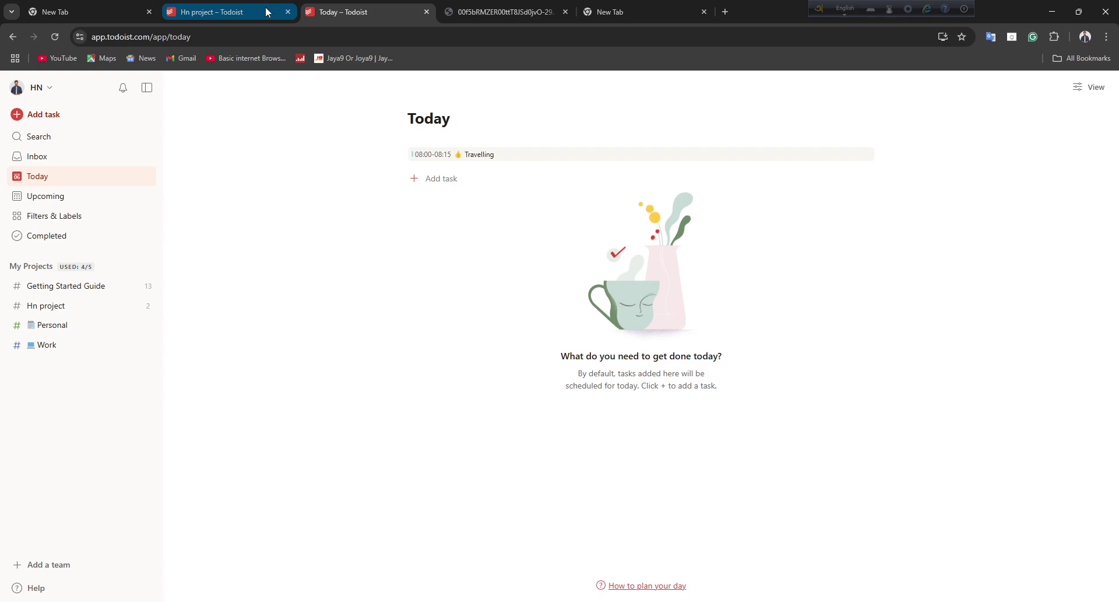
Return to Hn project and open the extensions catalogue again from a new task.
click(265, 11)
click(619, 9)
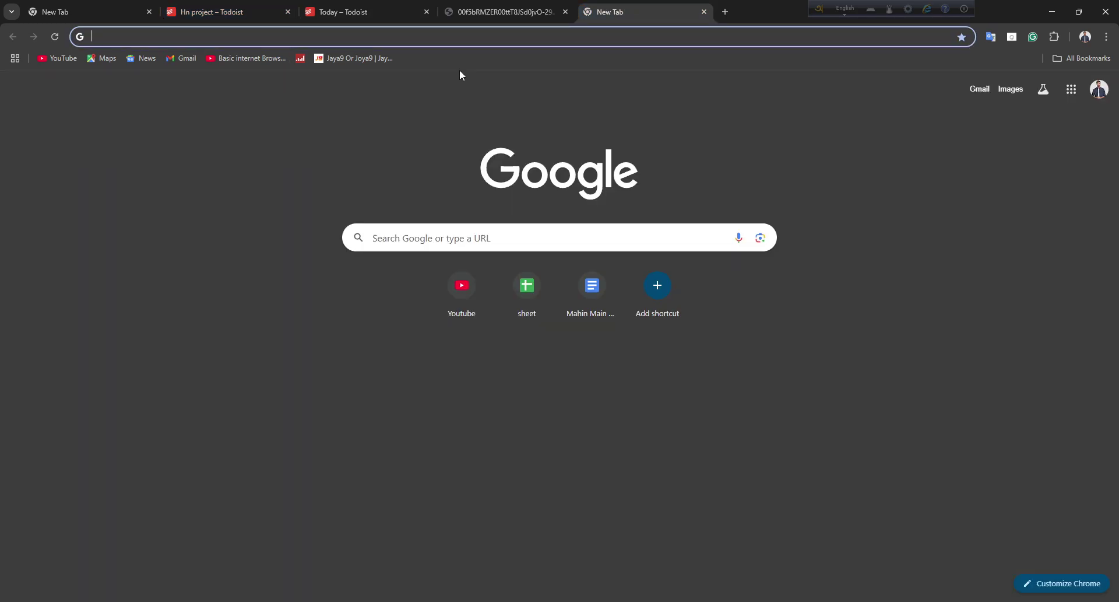
click(248, 17)
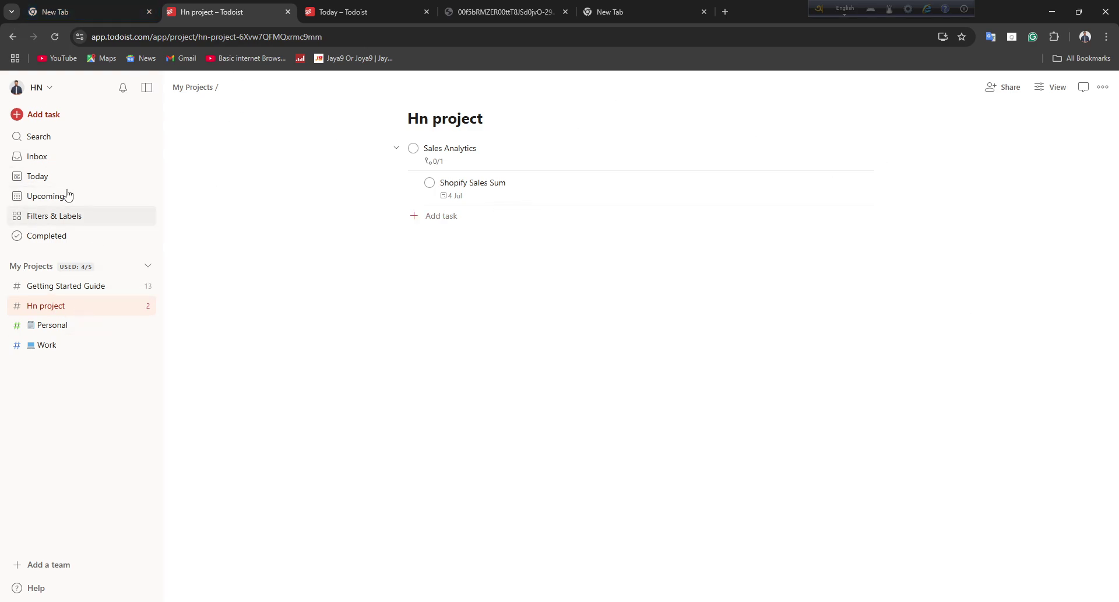
click(48, 114)
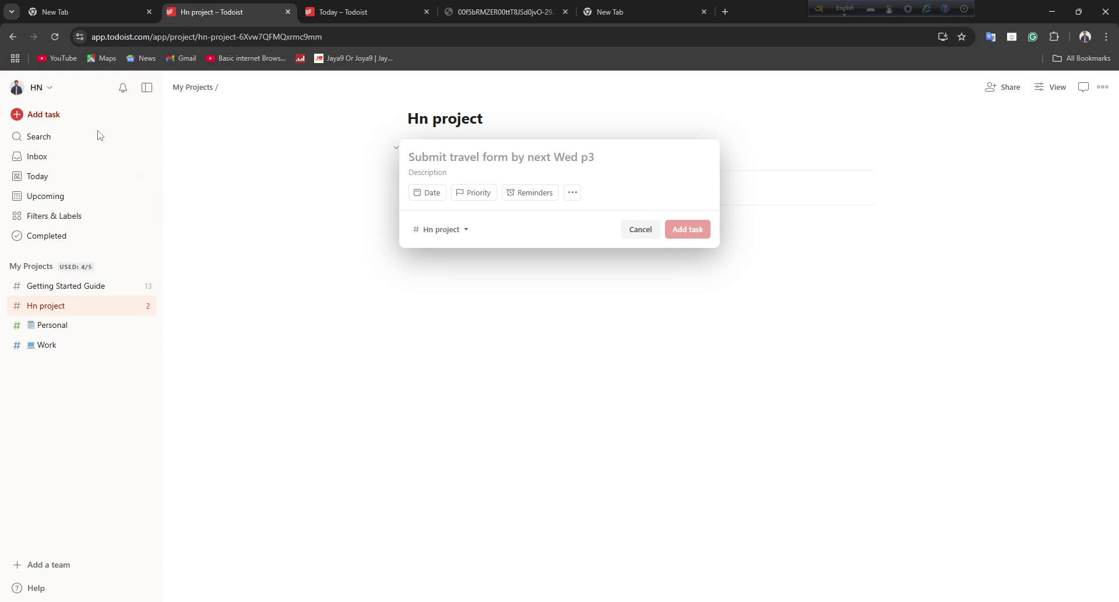
click(571, 195)
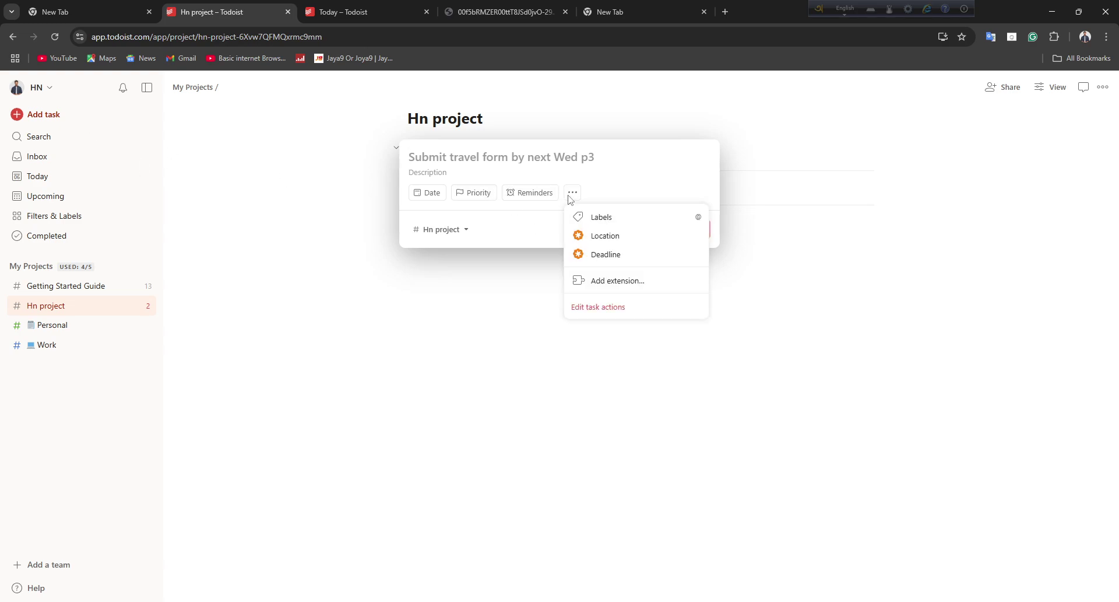
click(625, 282)
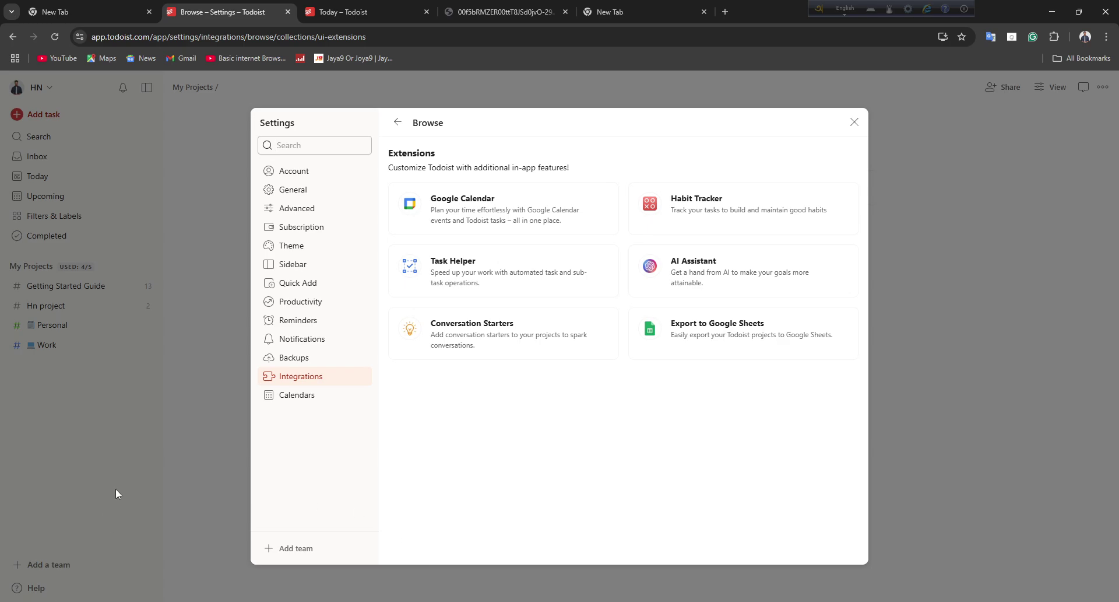
Check the Google Calendar connection and its event display and task sync settings, and return to the extension's details.
click(524, 226)
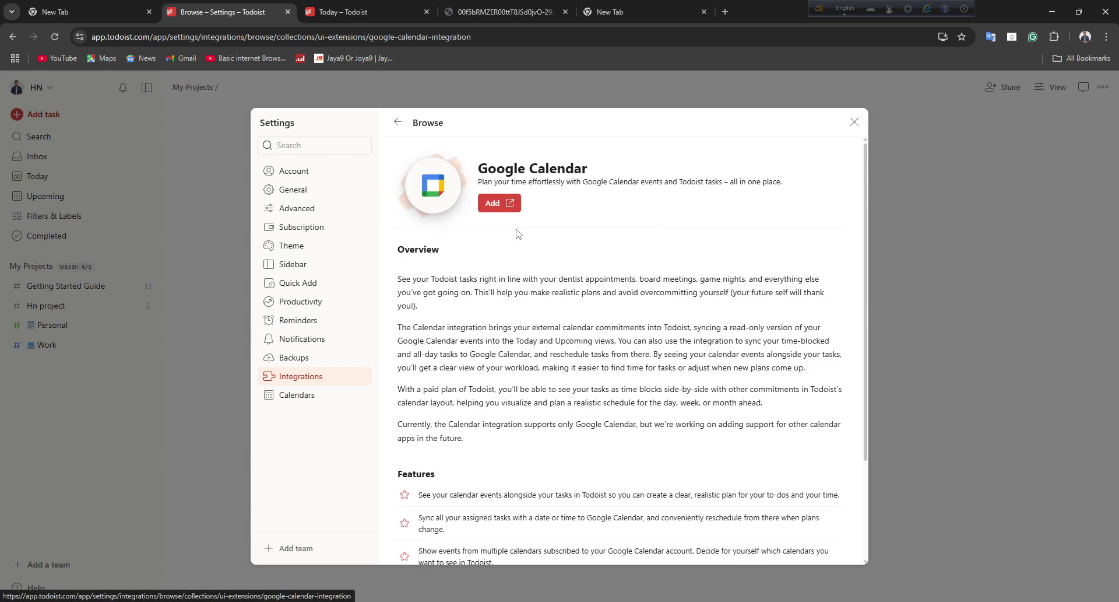
click(494, 205)
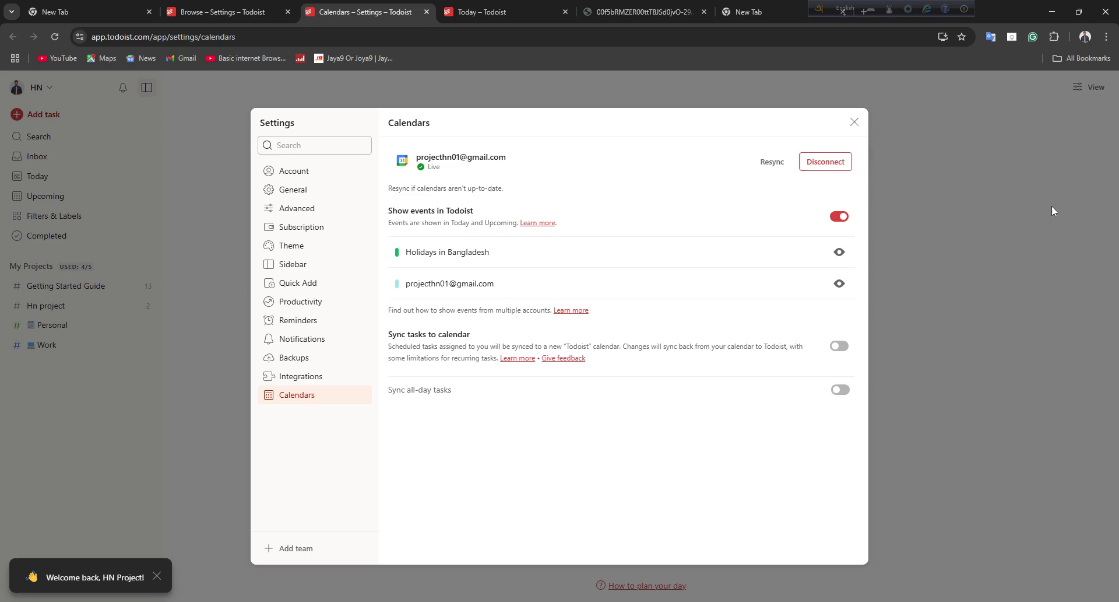
click(274, 8)
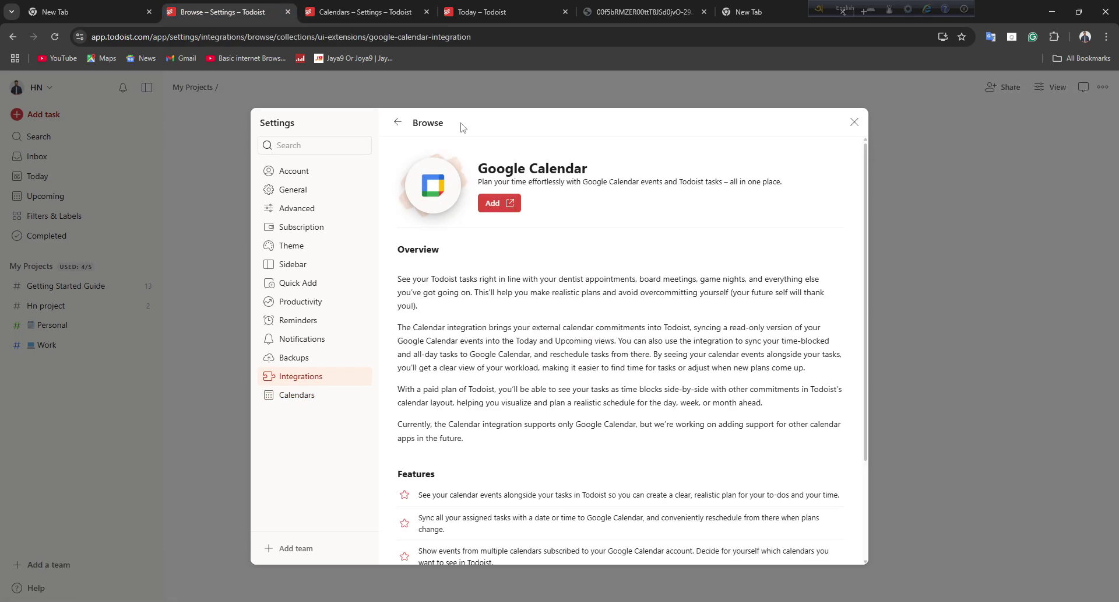
Install the Export to Google Sheets extension from the extensions catalogue.
click(398, 122)
click(736, 341)
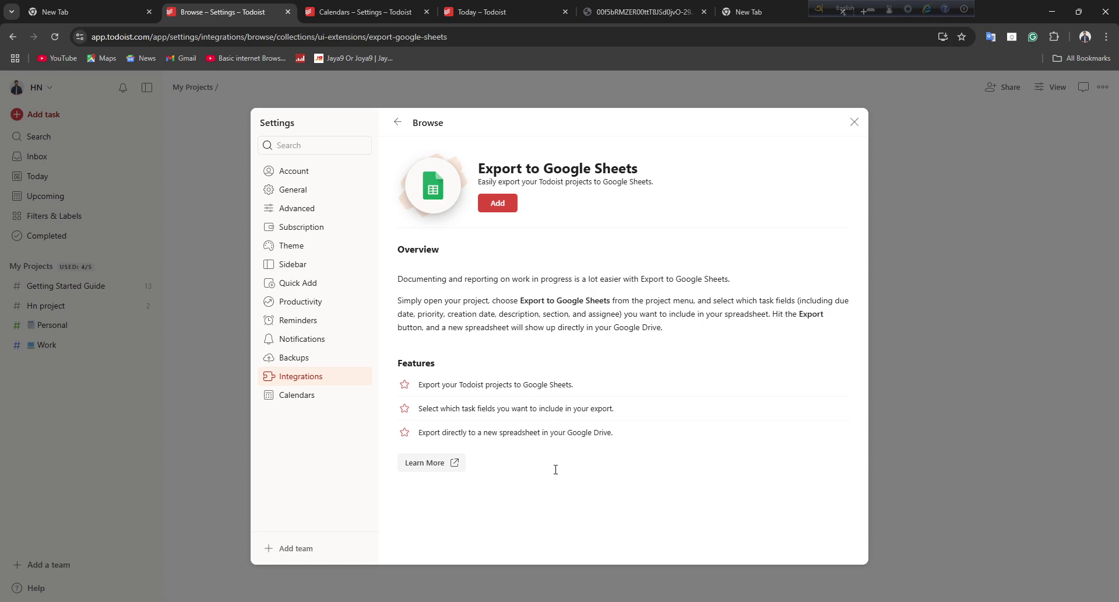
click(497, 203)
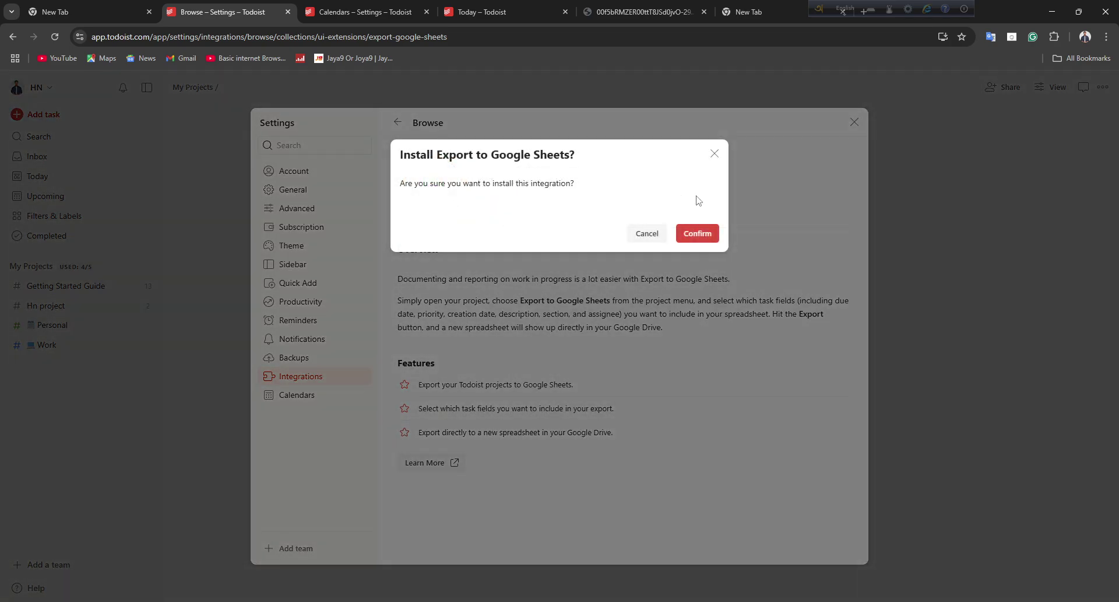
click(700, 232)
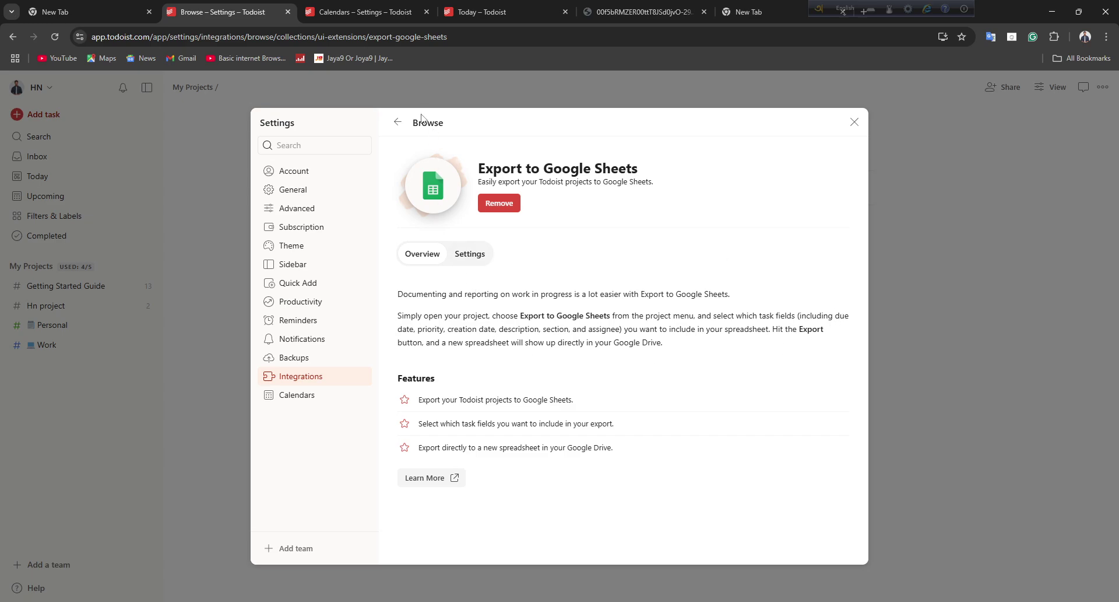
Review the installed Export to Google Sheets extension's overview and return to the extensions catalogue.
click(398, 122)
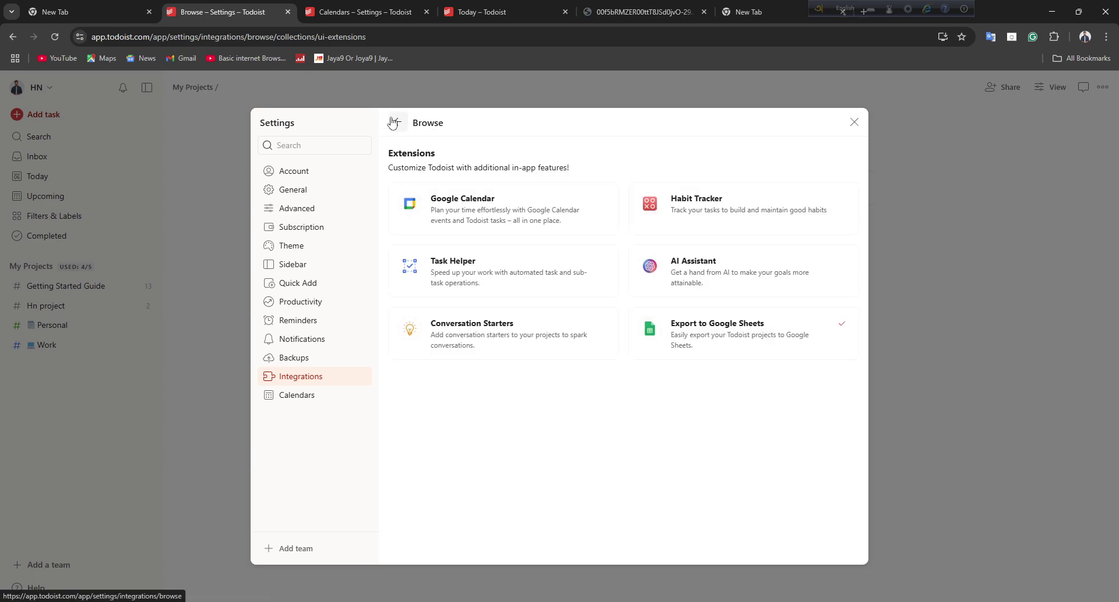
click(686, 324)
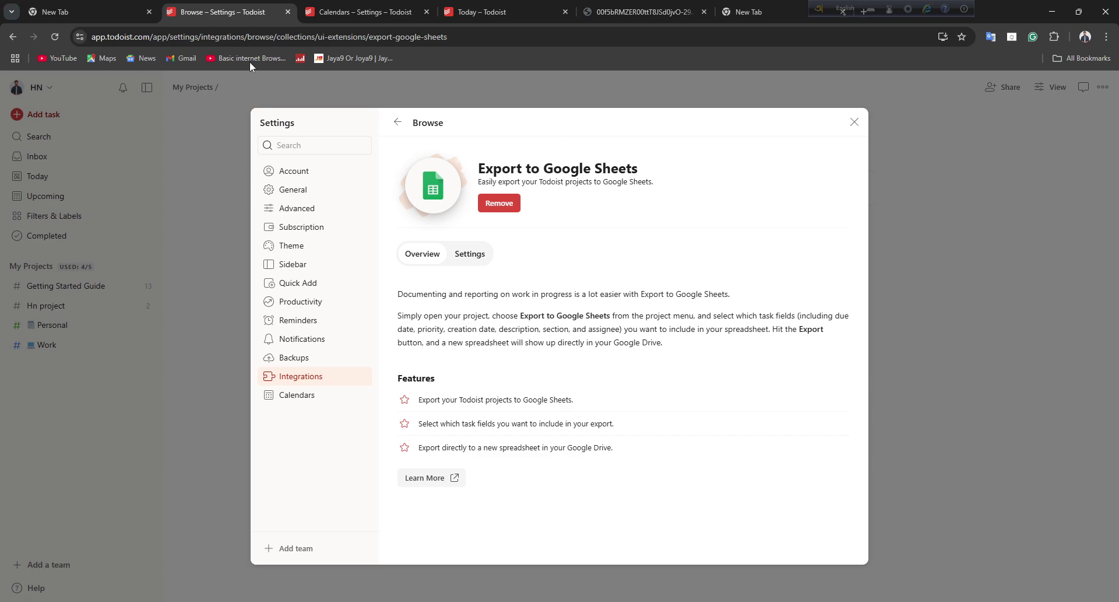
click(398, 123)
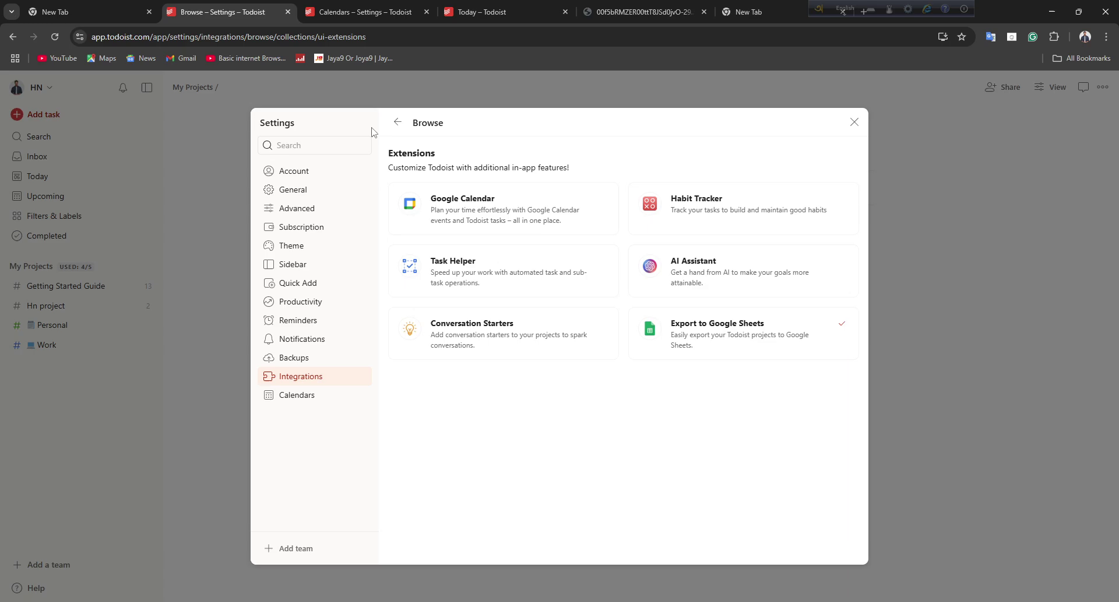